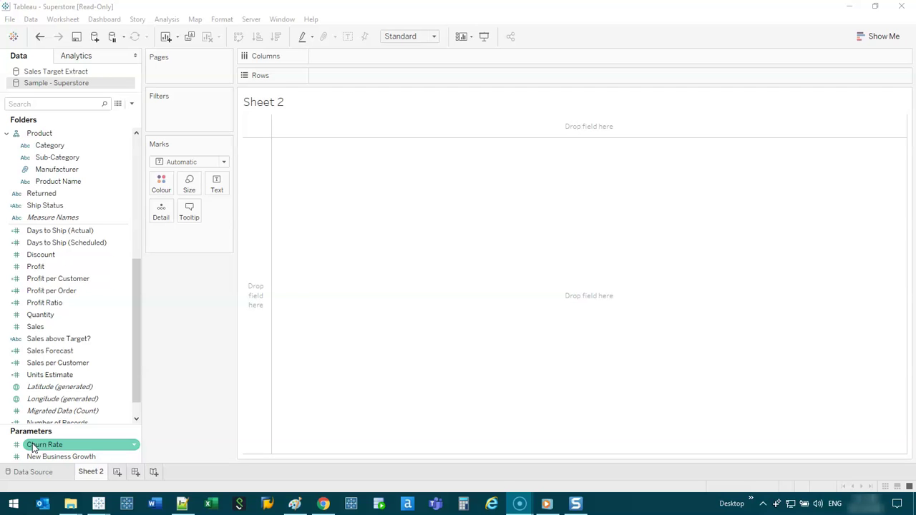
- Browse the Small Loans, Big Impact gallery page and inspect its Loan Amount by Country pie map
left_click(322, 505)
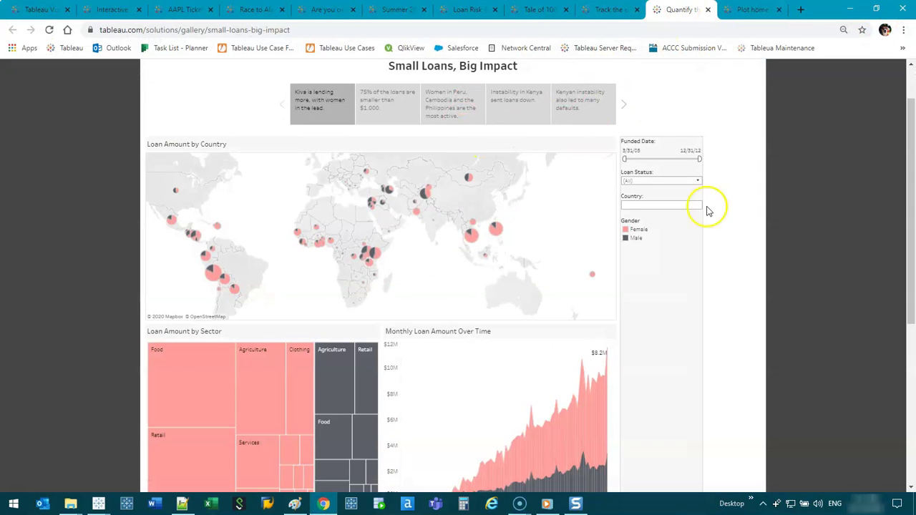
scroll(558, 272, "down", 3)
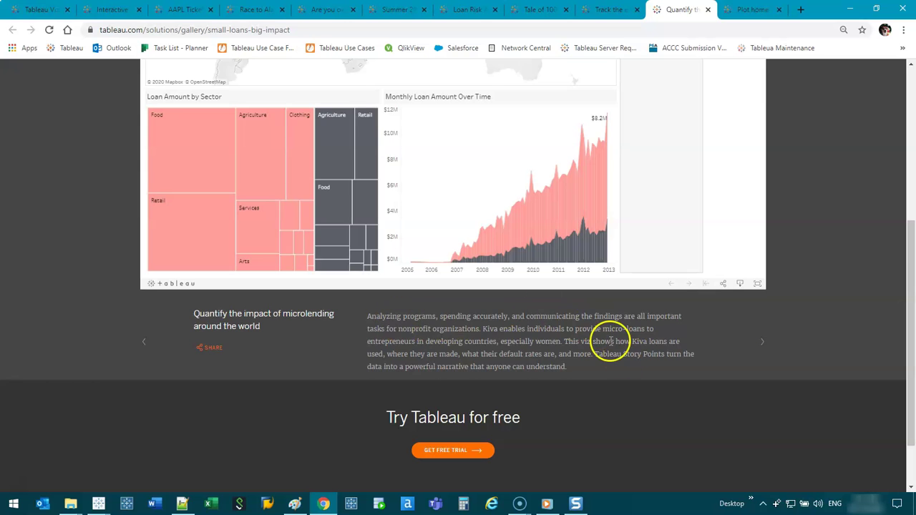
scroll(609, 342, "down", 1)
scroll(607, 342, "up", 5)
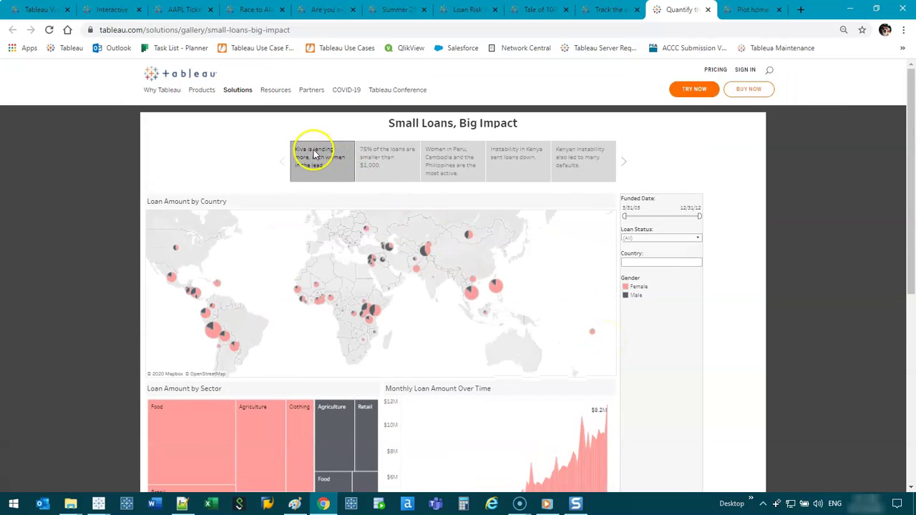
scroll(437, 278, "down", 4)
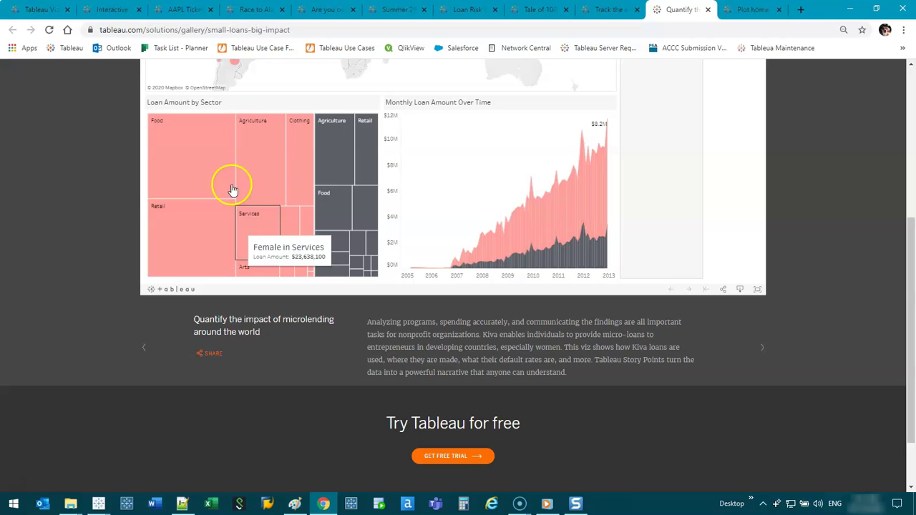
scroll(462, 281, "up", 3)
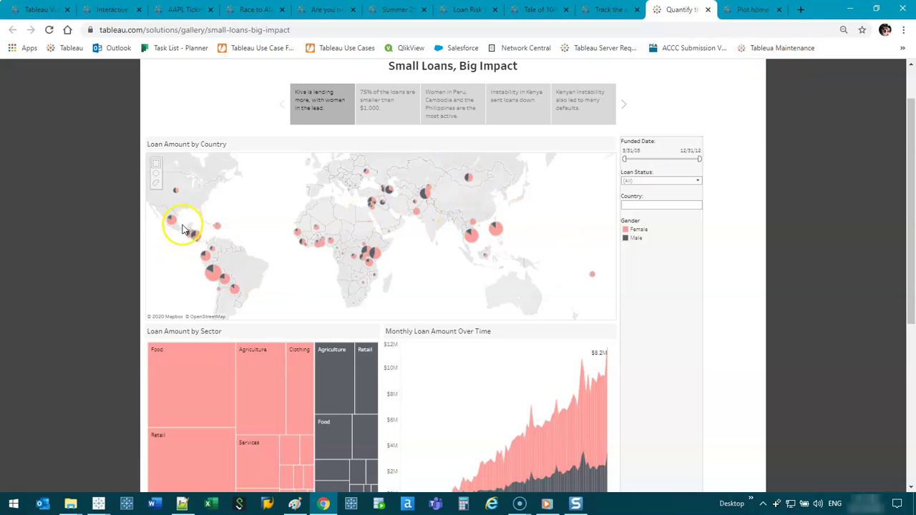
mouse_move(225, 284)
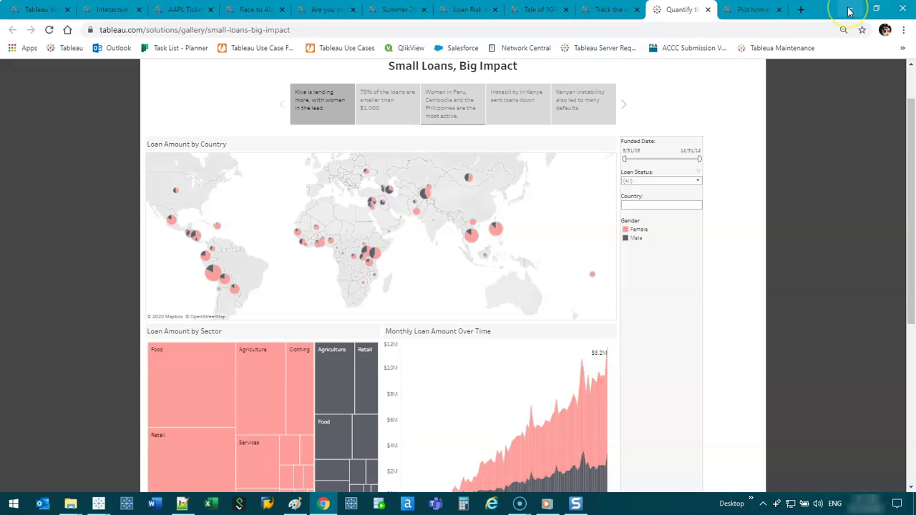
left_click(456, 251)
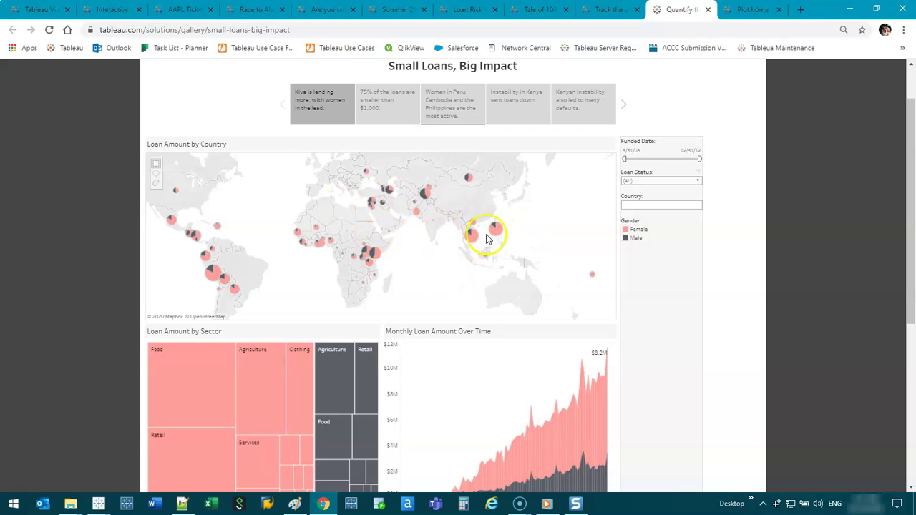
- Build Category pie marks on Sheet 2, coloured by Category with slice angles from Sales
left_click(850, 9)
left_click_drag(143, 310, 159, 310)
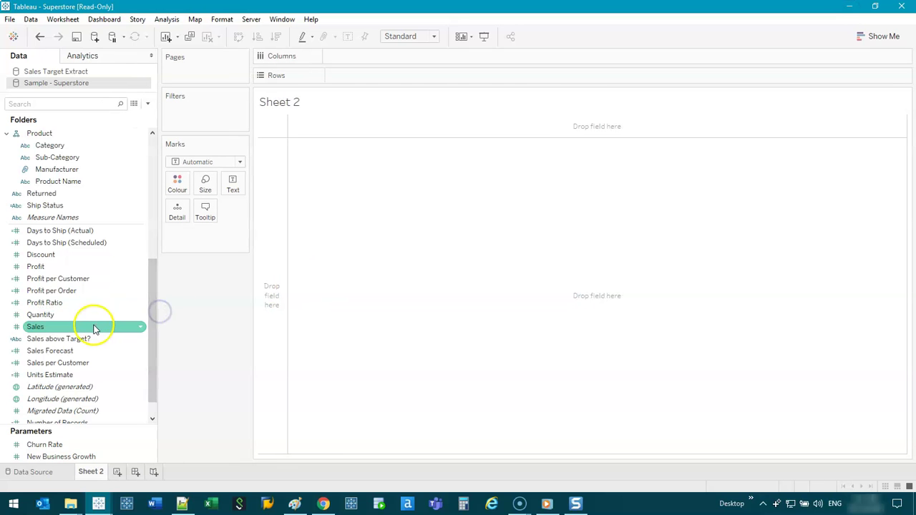
double_click(41, 145)
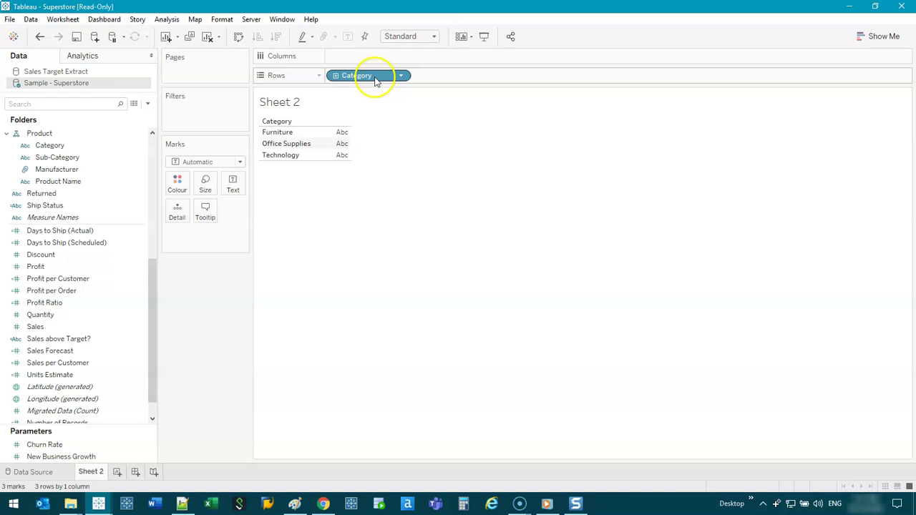
left_click(215, 162)
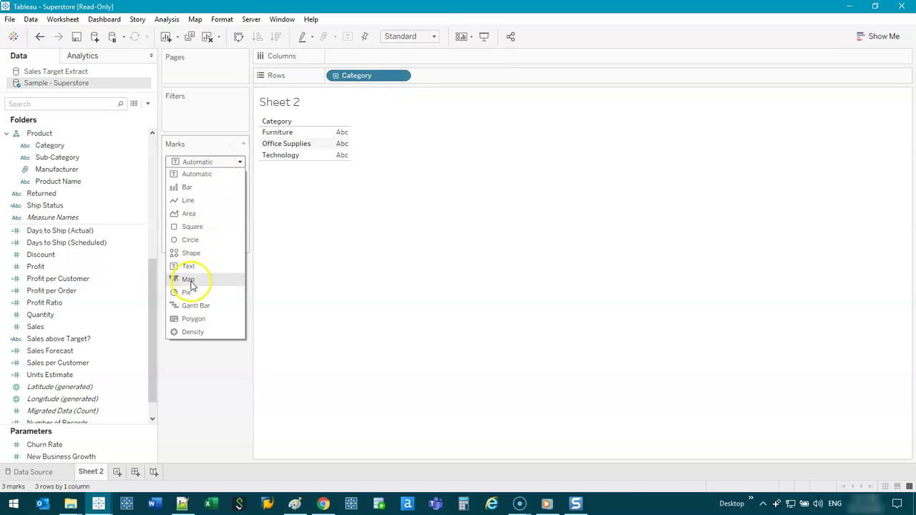
left_click(187, 293)
left_click_drag(365, 77, 177, 185)
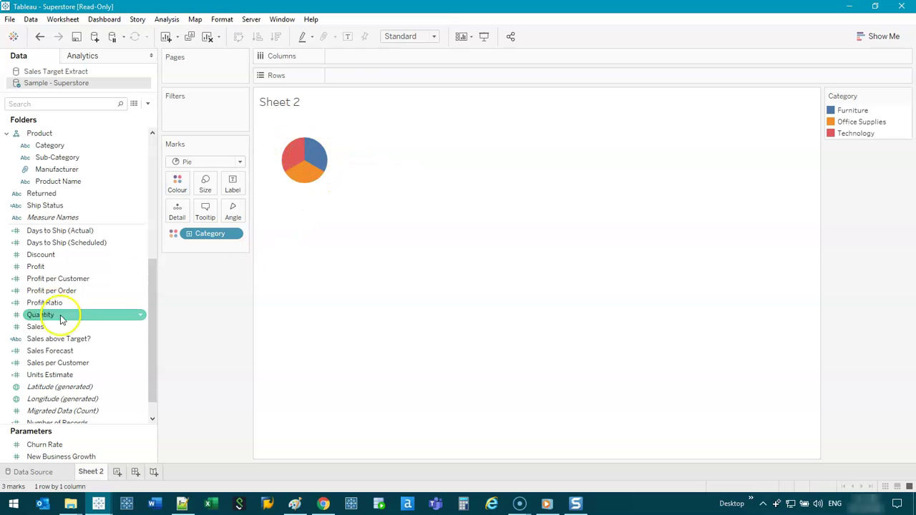
left_click_drag(45, 326, 237, 211)
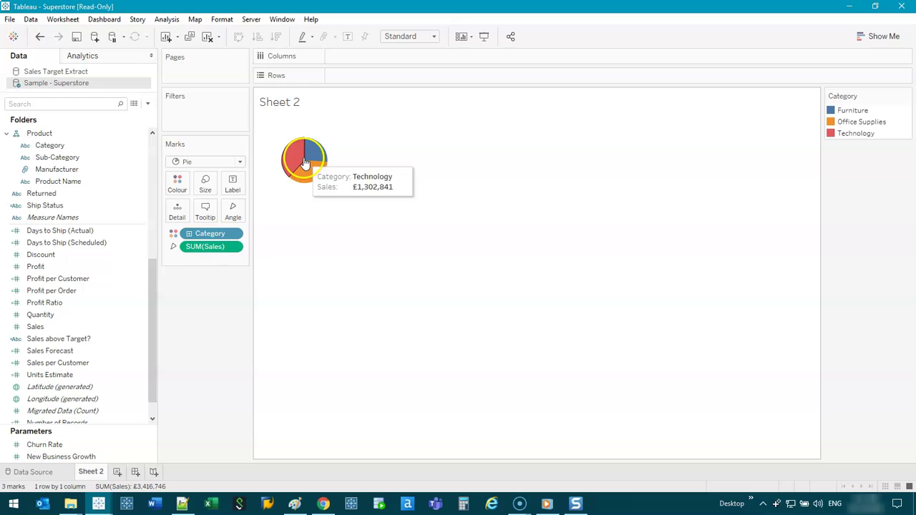
left_click_drag(154, 300, 155, 198)
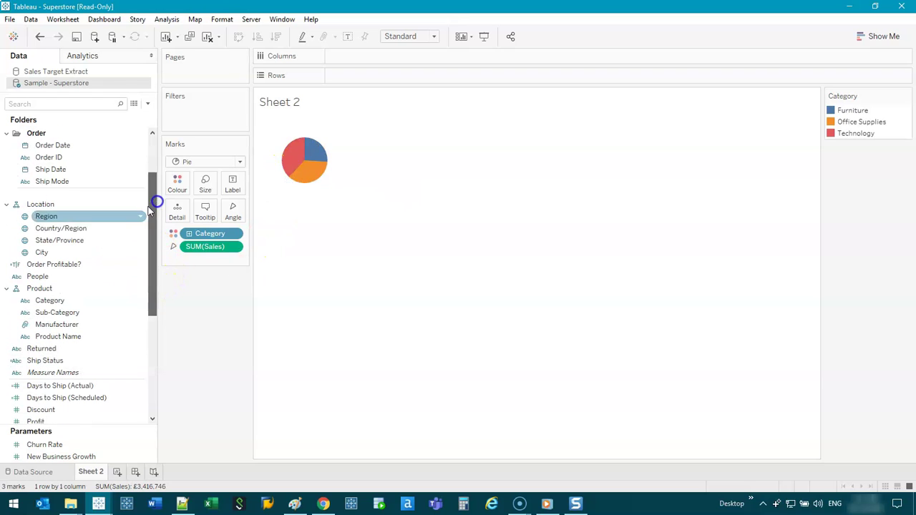
- Add Country/Region for one mark per country and switch the mark type to Map
double_click(70, 228)
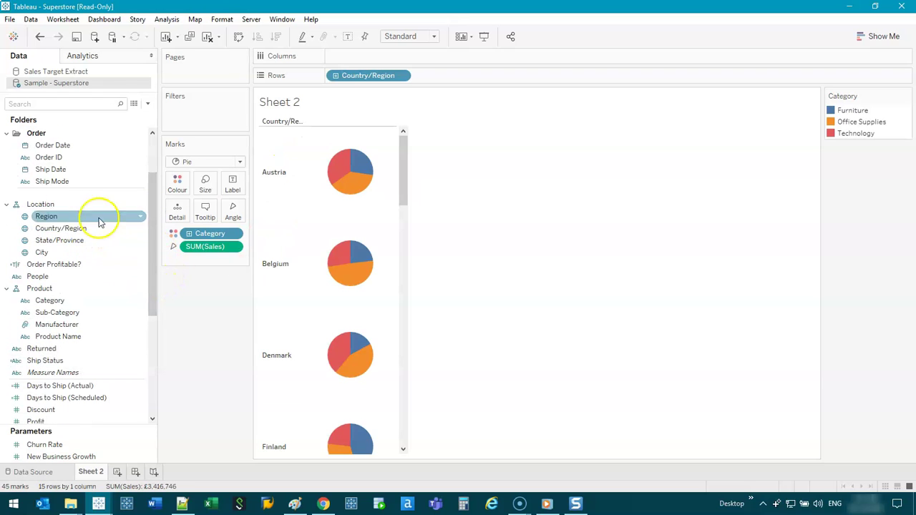
left_click(226, 162)
left_click(204, 281)
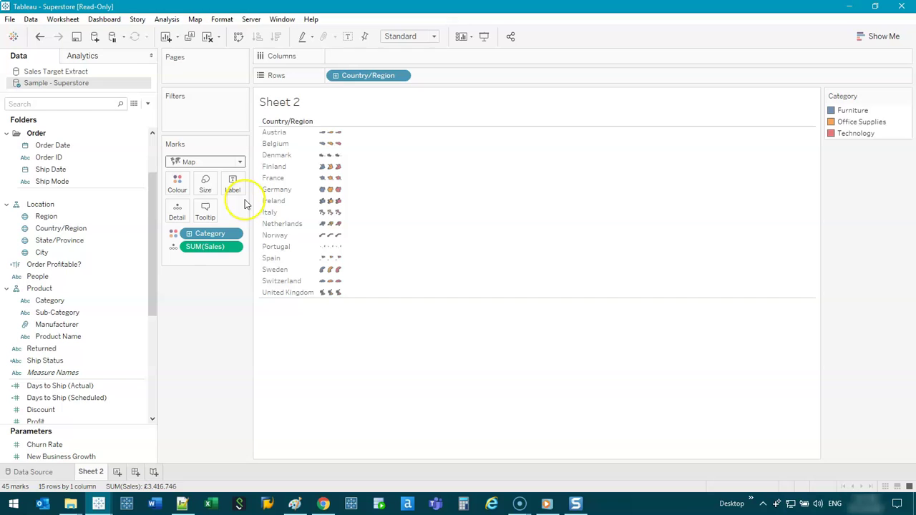
- Clear Sheet 2 and review the Region, Country/Region, State/Province and City location fields
left_click(208, 43)
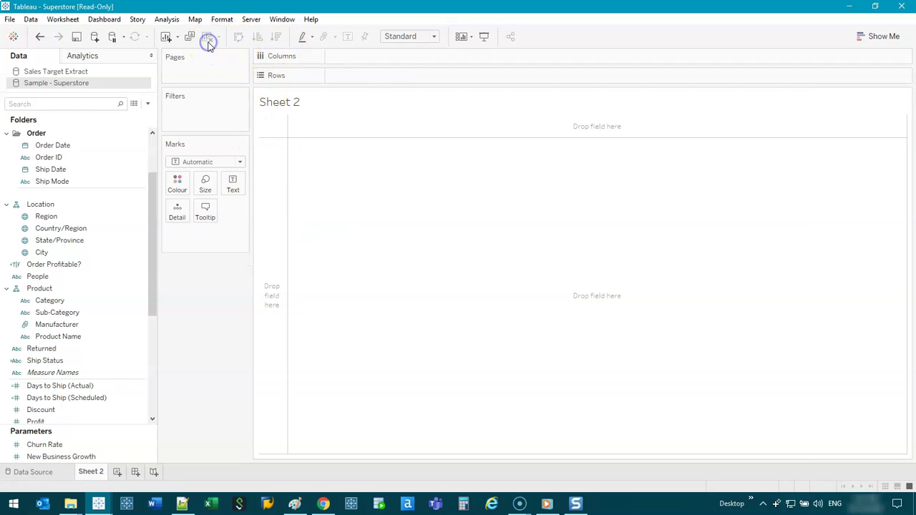
left_click(53, 265)
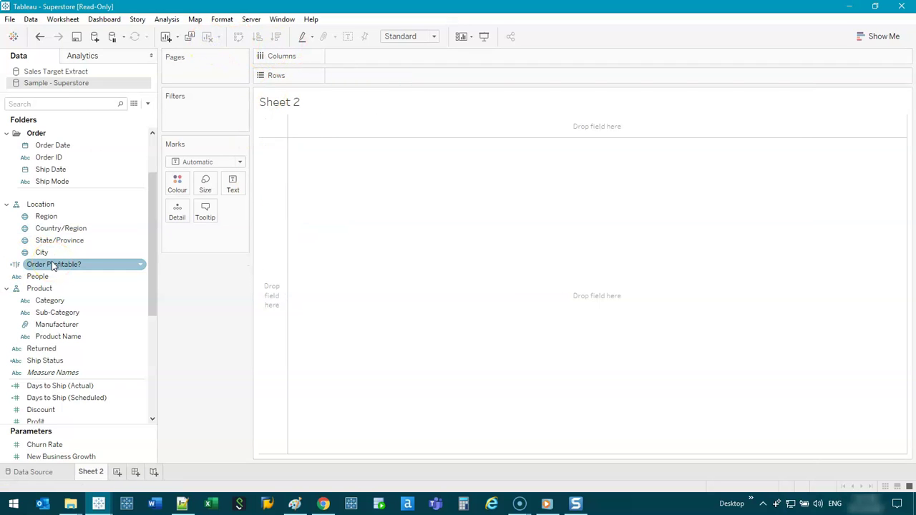
left_click(57, 242)
left_click(69, 253)
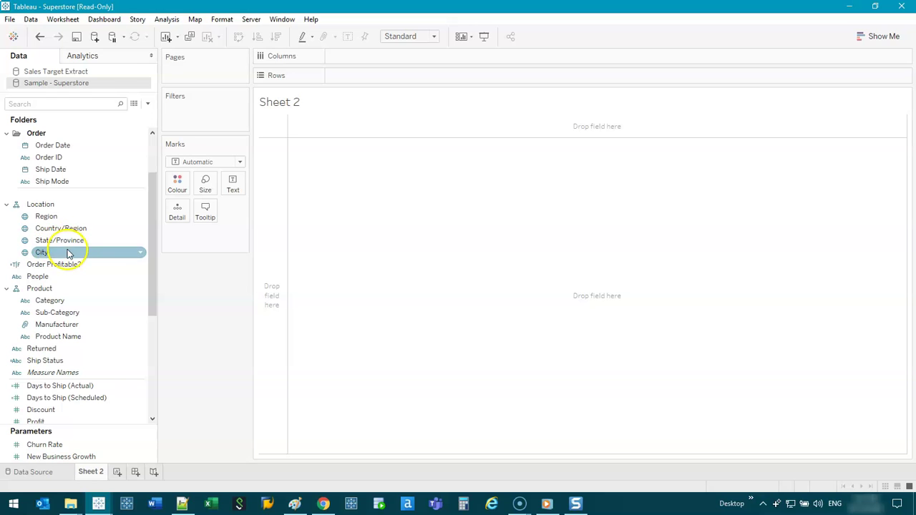
left_click(67, 228)
left_click(65, 218)
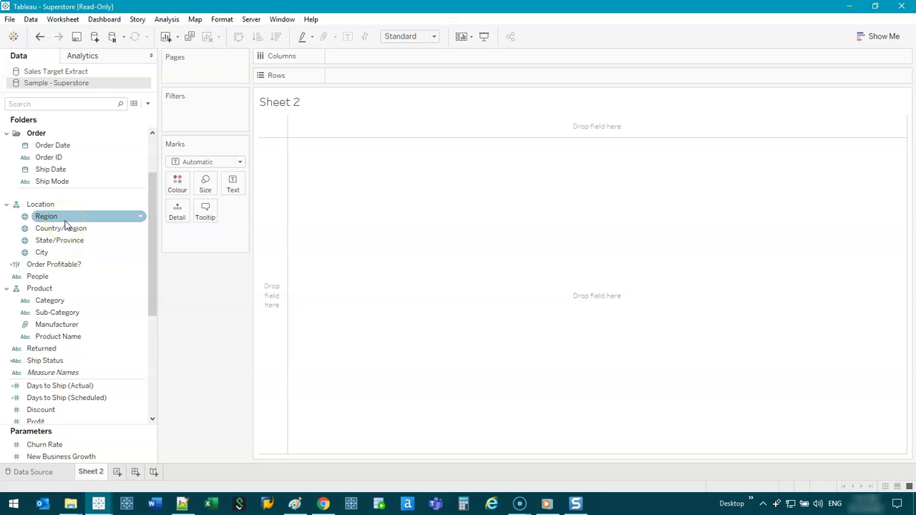
- Map City, then drop City and State/Province so one dot per Country/Region remains
left_click(61, 241)
double_click(60, 253)
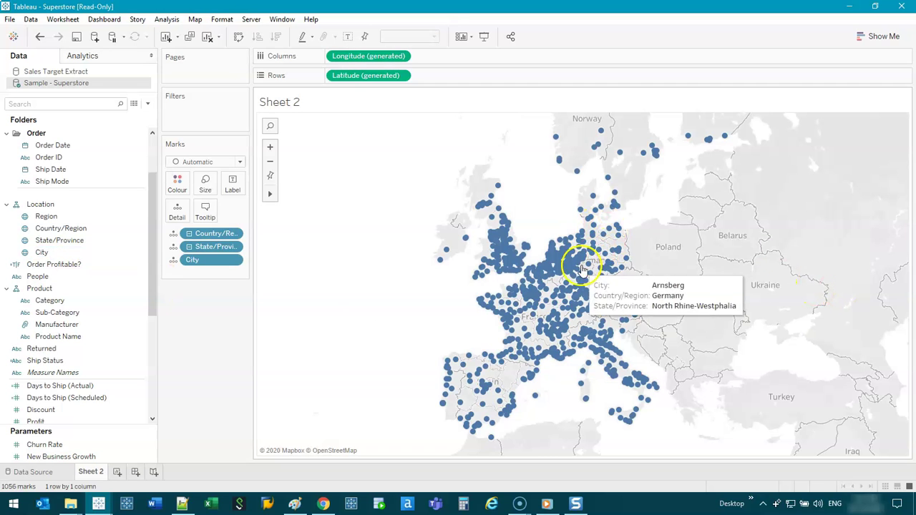
mouse_move(586, 169)
mouse_move(566, 285)
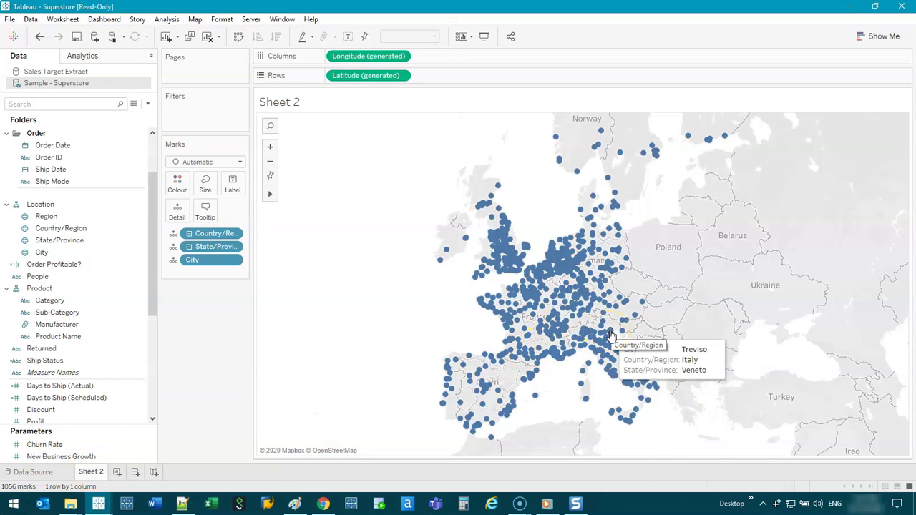
left_click_drag(192, 260, 117, 241)
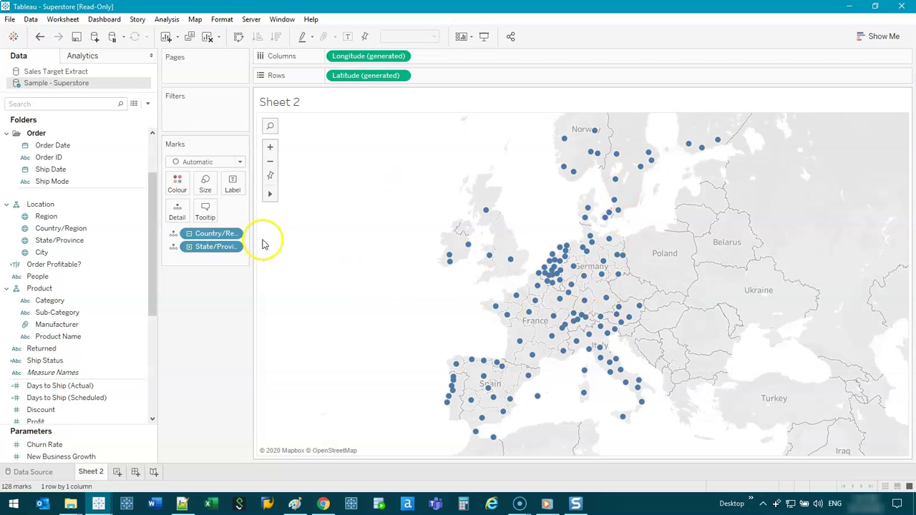
left_click_drag(215, 246, 154, 240)
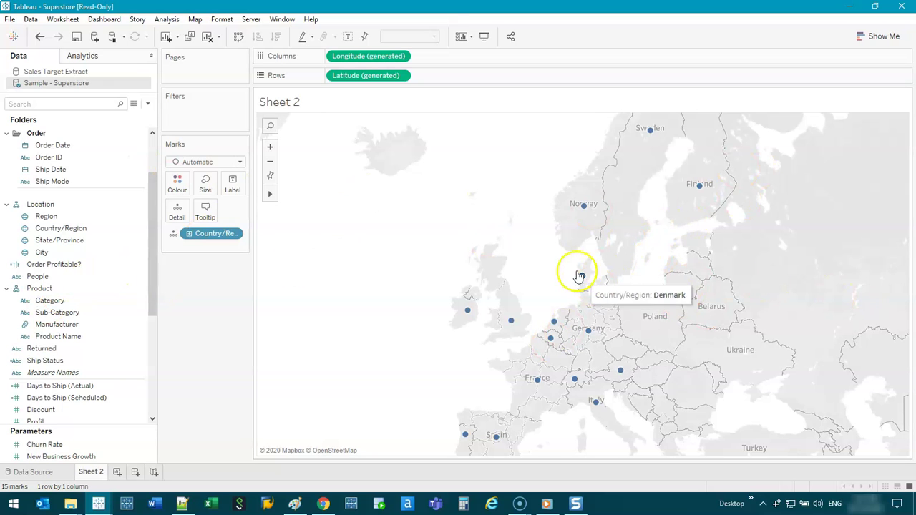
- Switch the 15 country marks to Pie and raise the Size slider for large circles
left_click(229, 163)
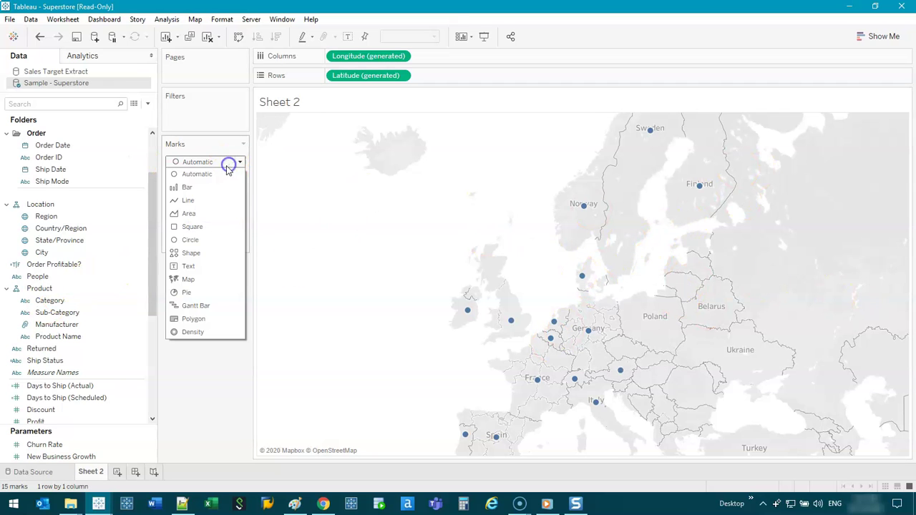
left_click(204, 292)
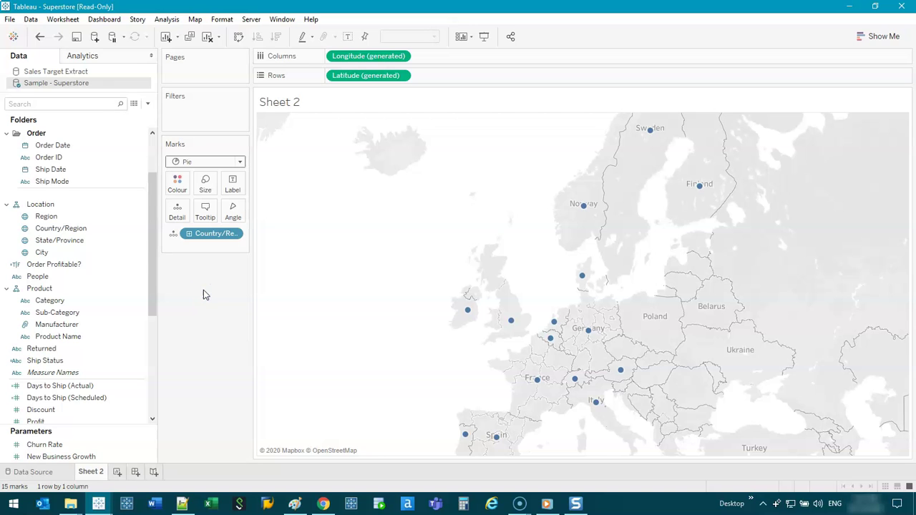
left_click(614, 311)
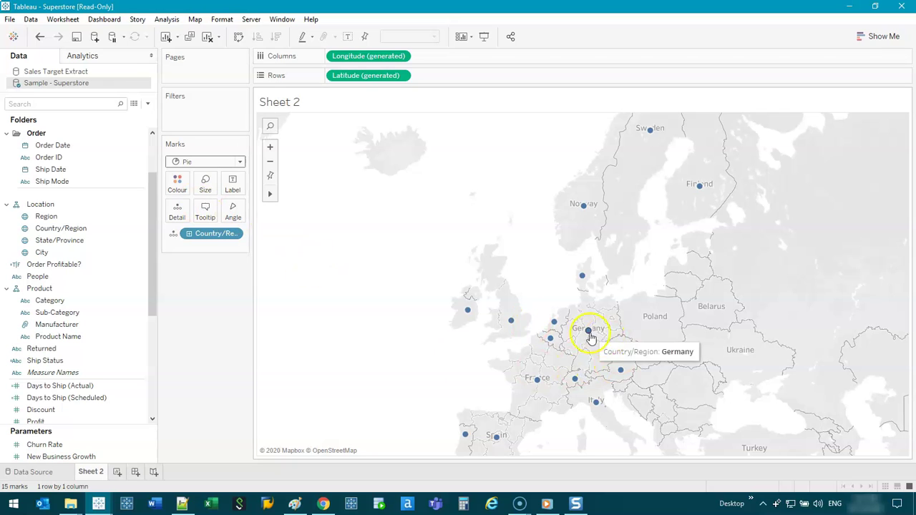
left_click(205, 180)
left_click_drag(224, 212, 282, 212)
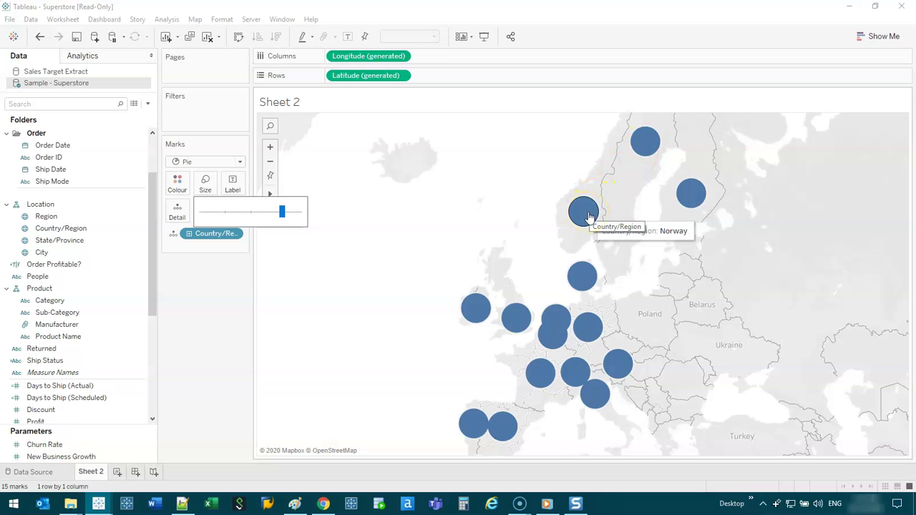
- Colour the country pies by Category and set their slice angles from Sales
left_click(225, 303)
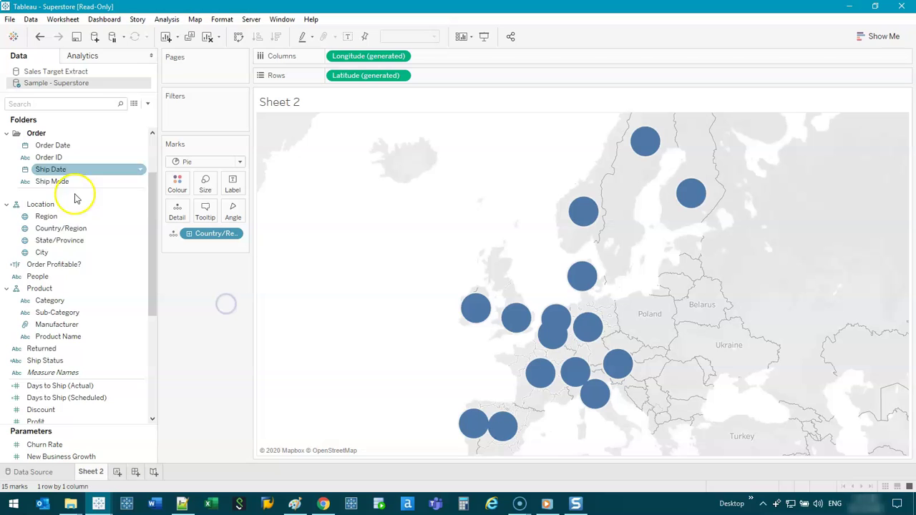
scroll(77, 269, "down", 2)
scroll(77, 269, "down", 1)
left_click_drag(62, 239, 179, 193)
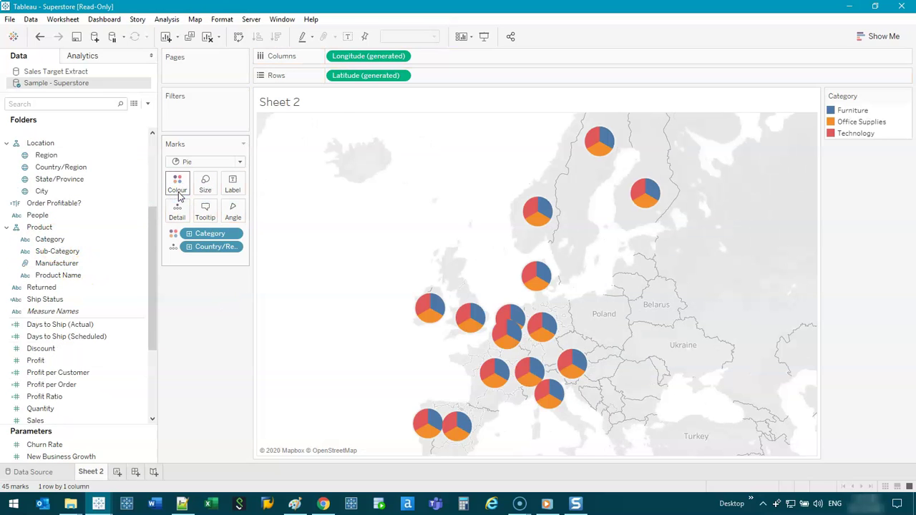
scroll(79, 337, "down", 3)
left_click_drag(57, 362, 233, 212)
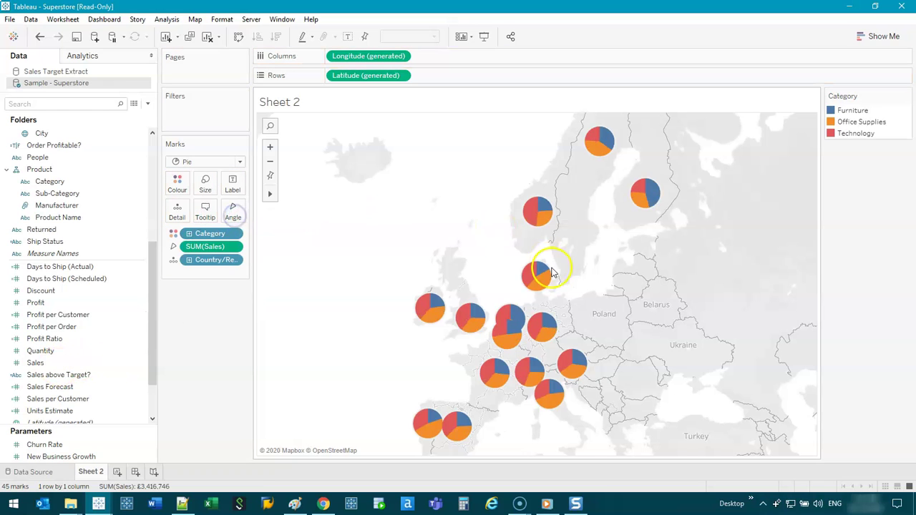
mouse_move(499, 334)
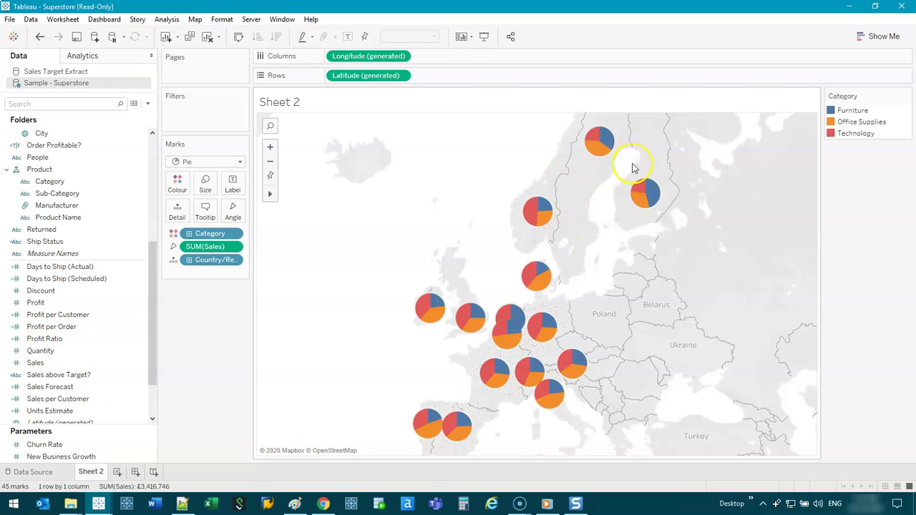
- Size the pies by SUM(Sales) and enlarge them with the Size slider
left_click_drag(36, 363, 205, 185)
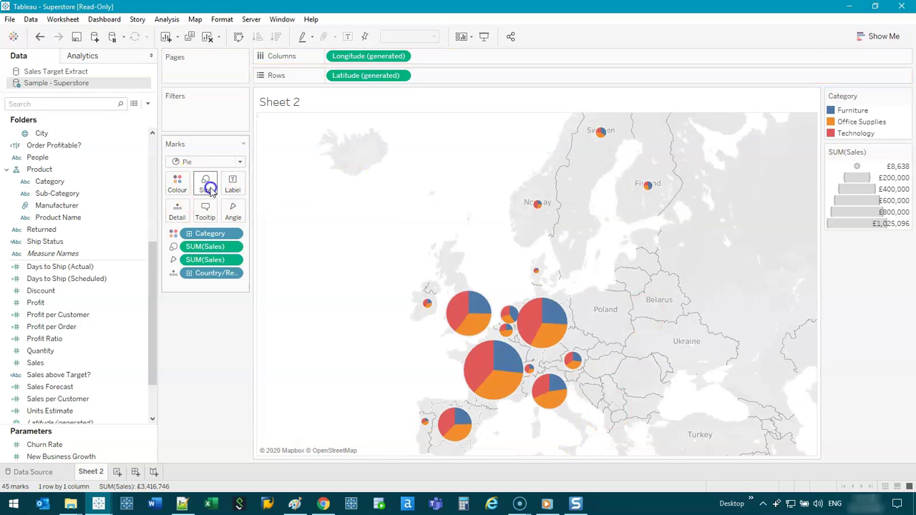
left_click(210, 190)
left_click(222, 212)
left_click_drag(240, 211, 246, 212)
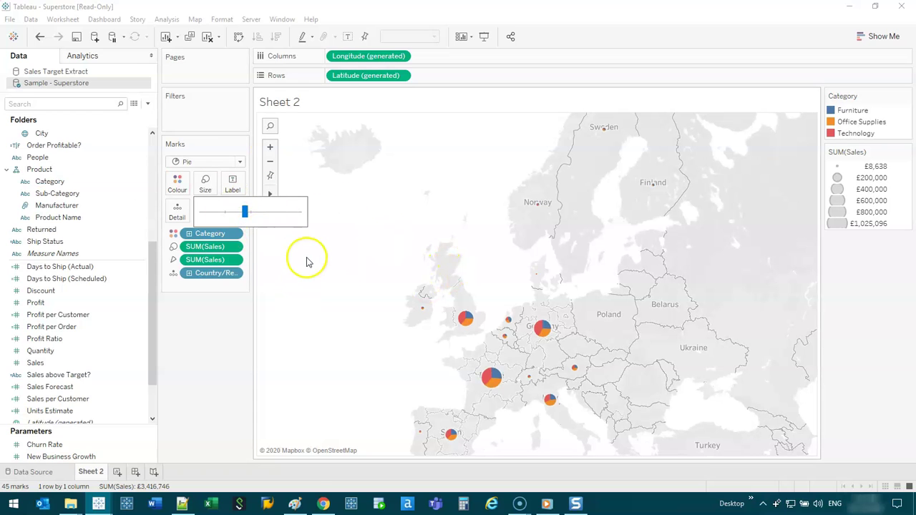
left_click(250, 213)
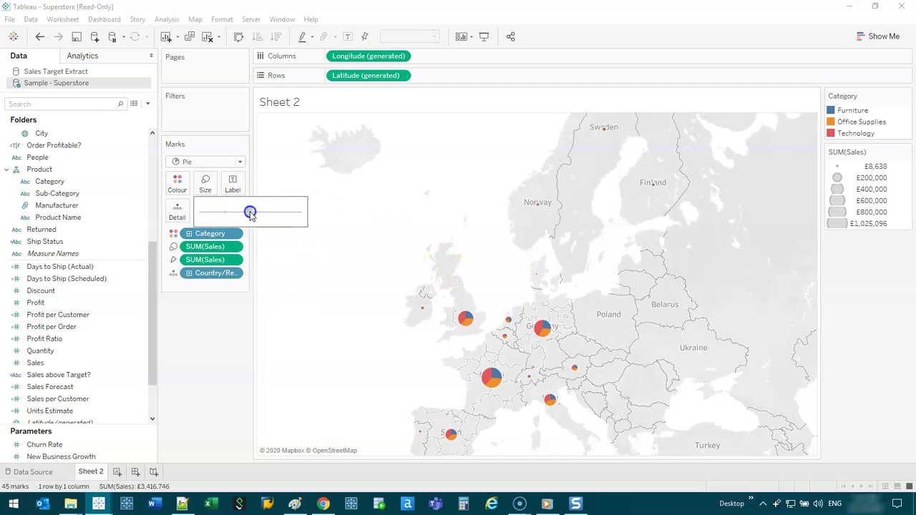
left_click(276, 212)
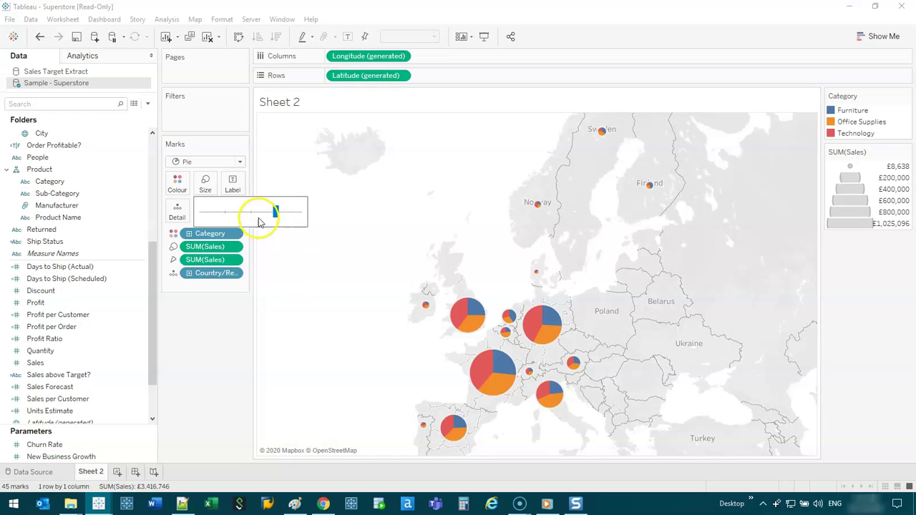
- Create Dashboard 1 with the Sheet 2 map and a Blank object placed above it
left_click(131, 474)
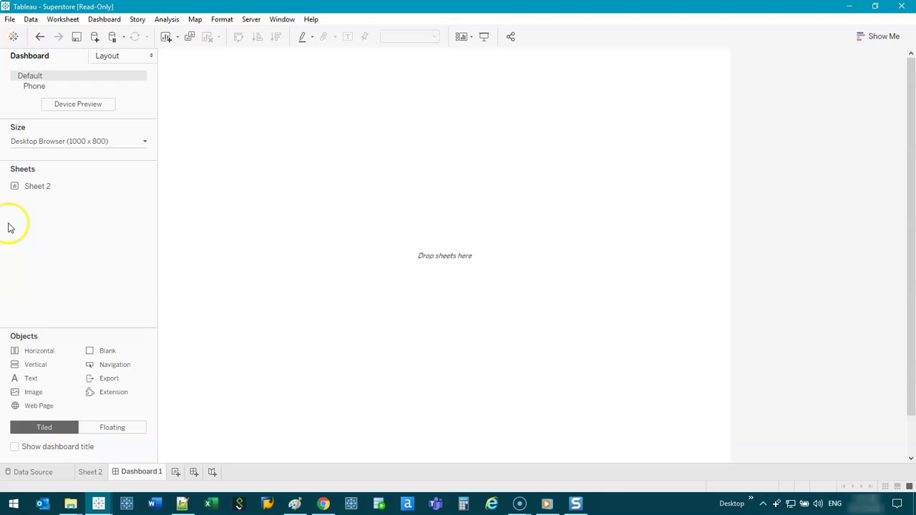
left_click(41, 192)
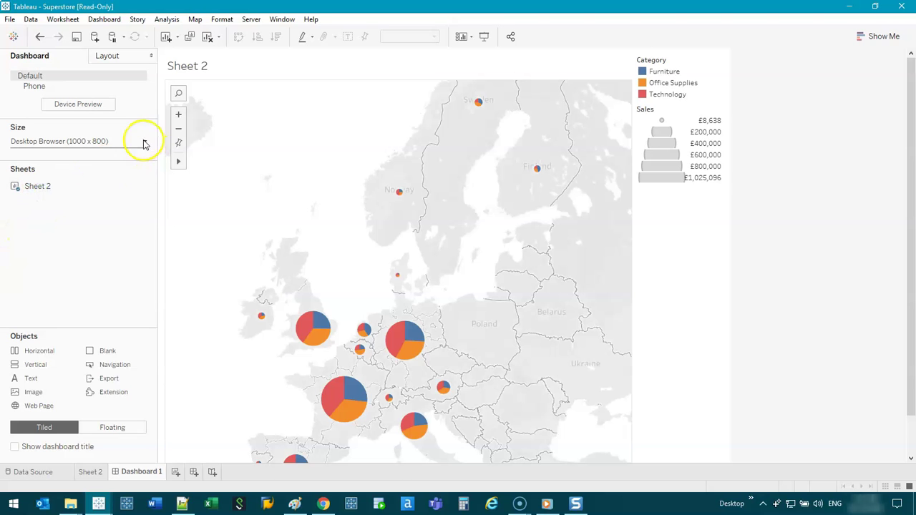
left_click(143, 141)
left_click(135, 214)
left_click(134, 214)
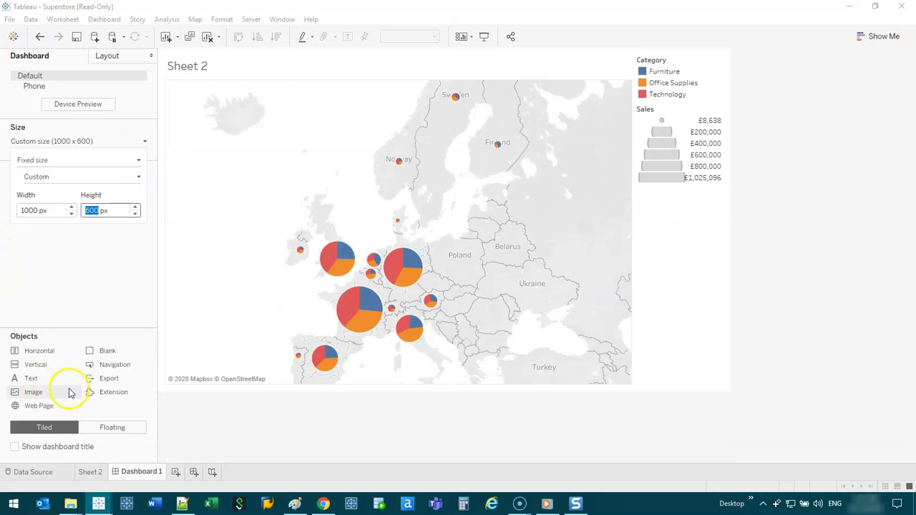
left_click_drag(113, 351, 483, 262)
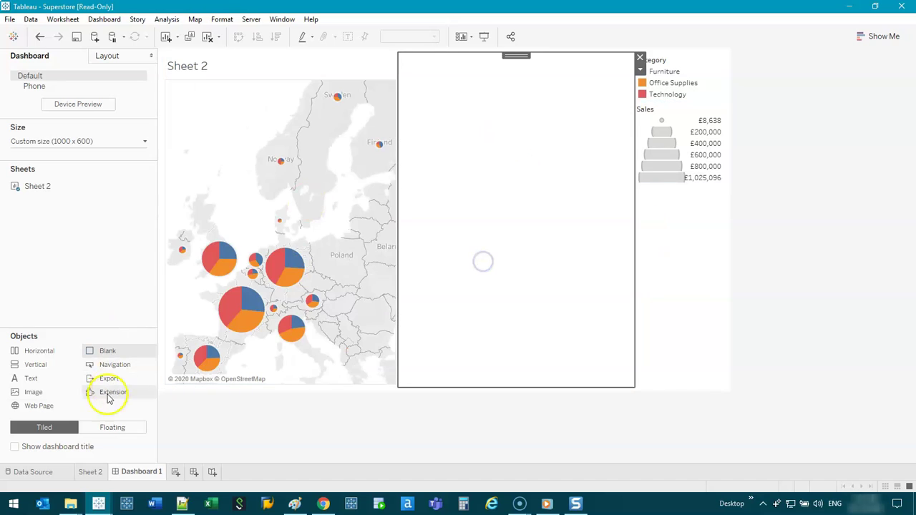
left_click_drag(107, 351, 262, 83)
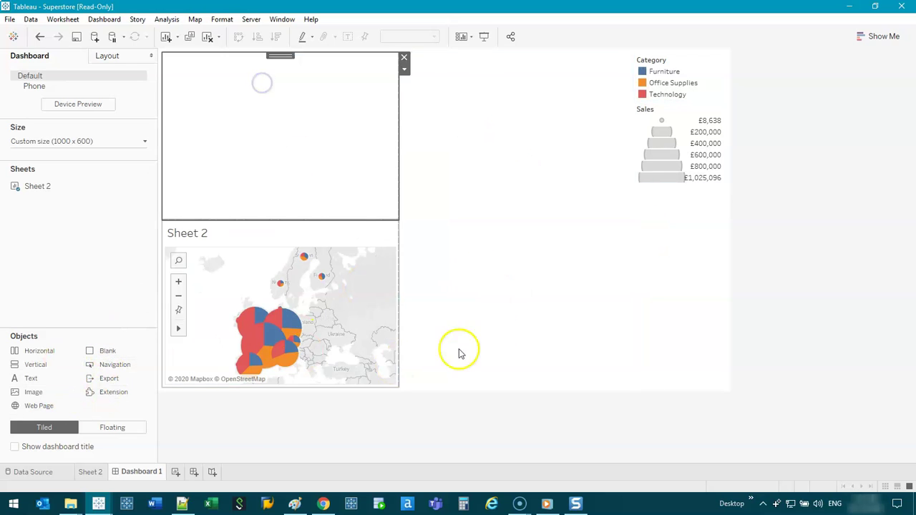
- Fix the dashboard size at 1200 x 700 and widen the map area
left_click(81, 144)
left_click(71, 207)
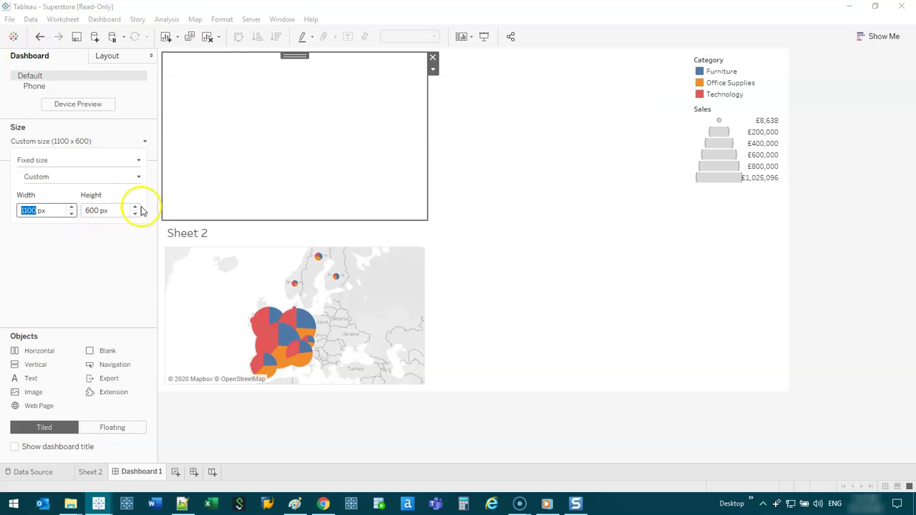
left_click(135, 207)
left_click(72, 207)
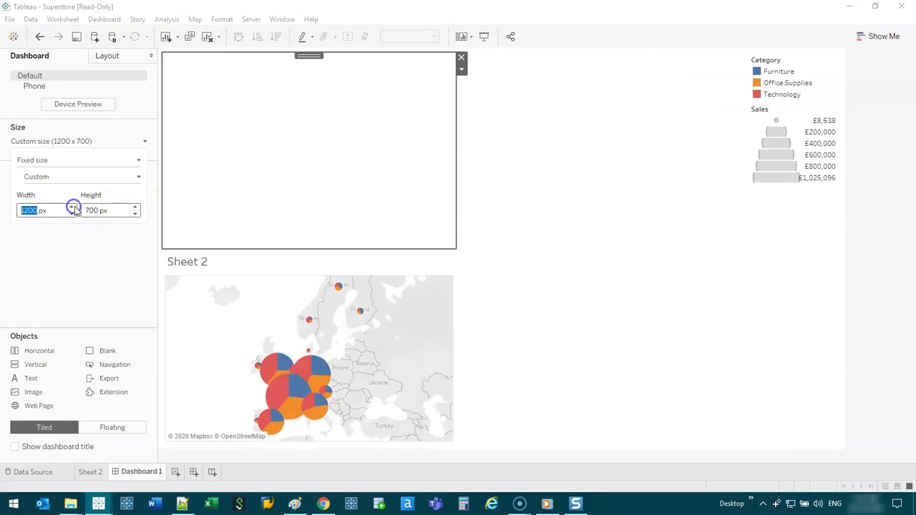
left_click_drag(458, 241, 599, 242)
left_click_drag(595, 178, 511, 187)
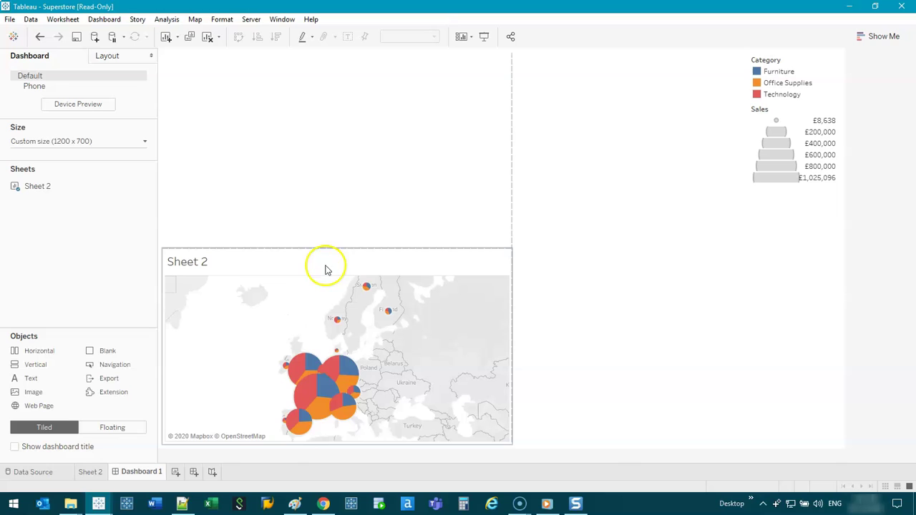
- Tune the Sheet 2 pie size to a moderate level, checking the result on Dashboard 1
left_click(90, 473)
left_click(205, 182)
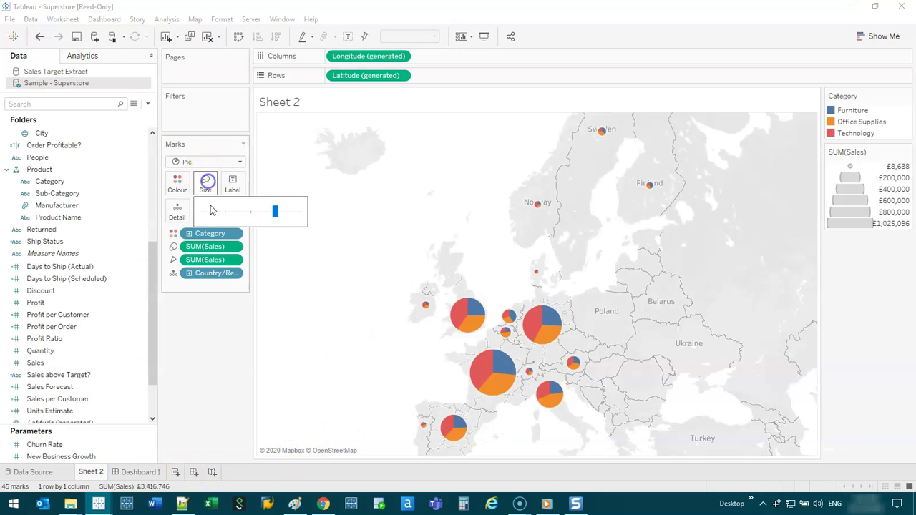
left_click_drag(274, 210, 219, 215)
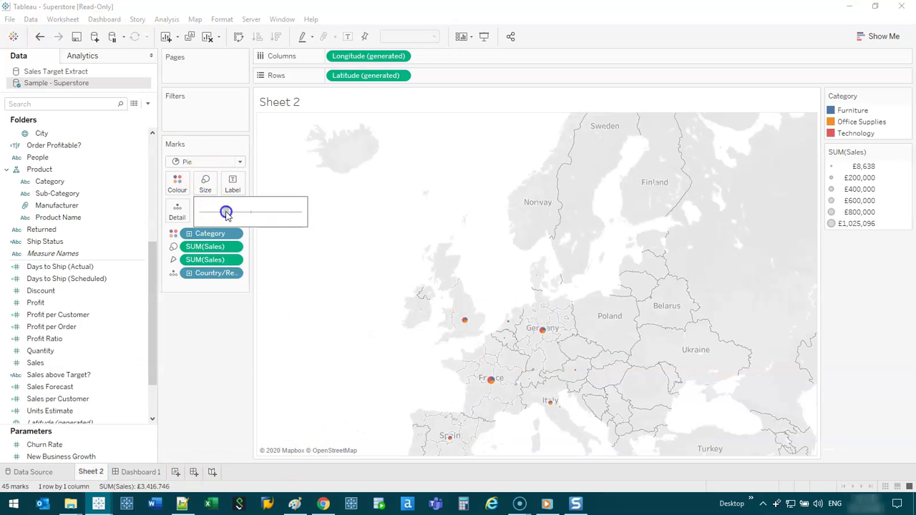
left_click(137, 472)
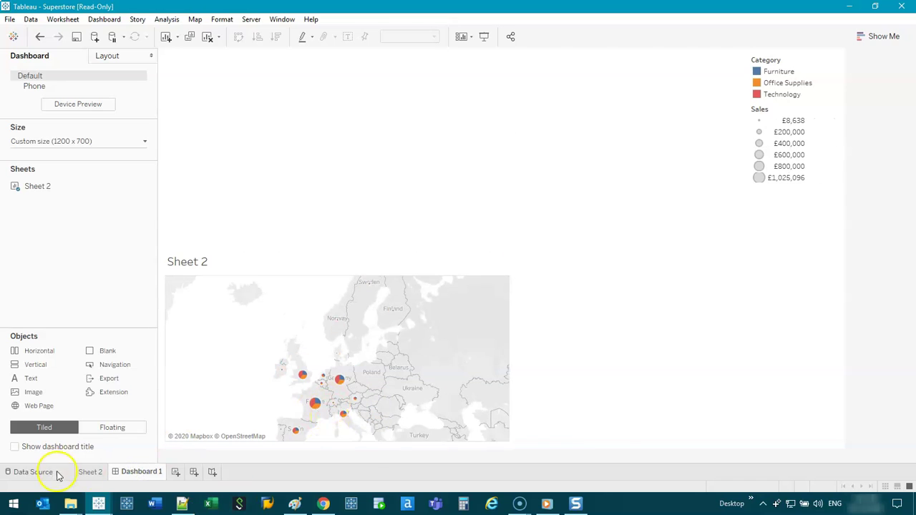
left_click(100, 471)
left_click(205, 182)
left_click_drag(222, 210, 241, 210)
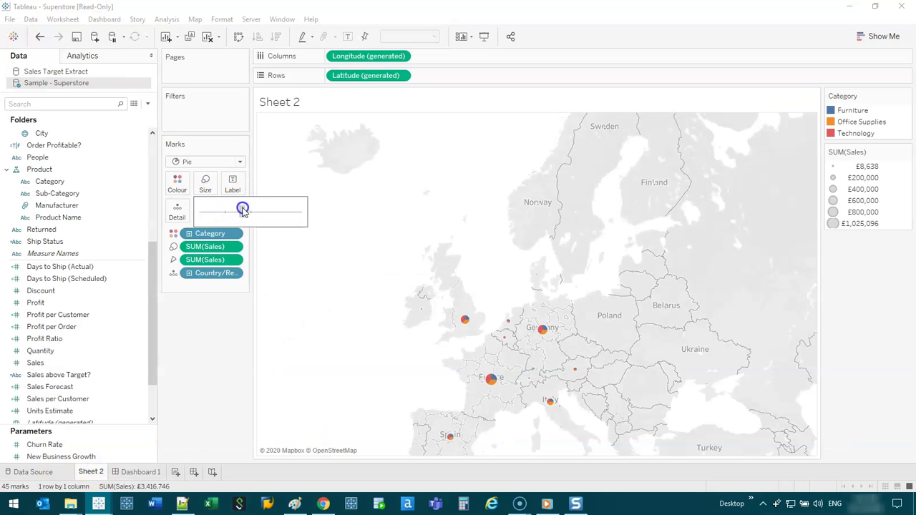
left_click(123, 474)
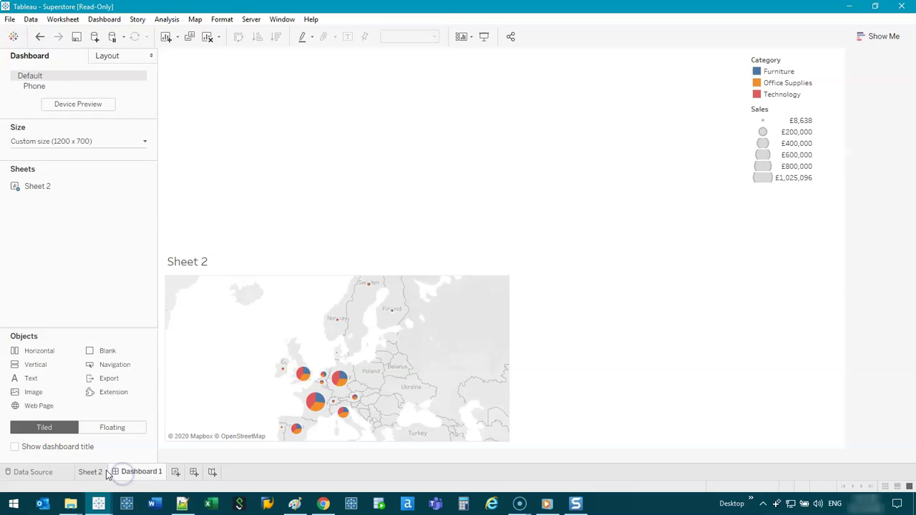
left_click(91, 471)
left_click(205, 183)
left_click(259, 212)
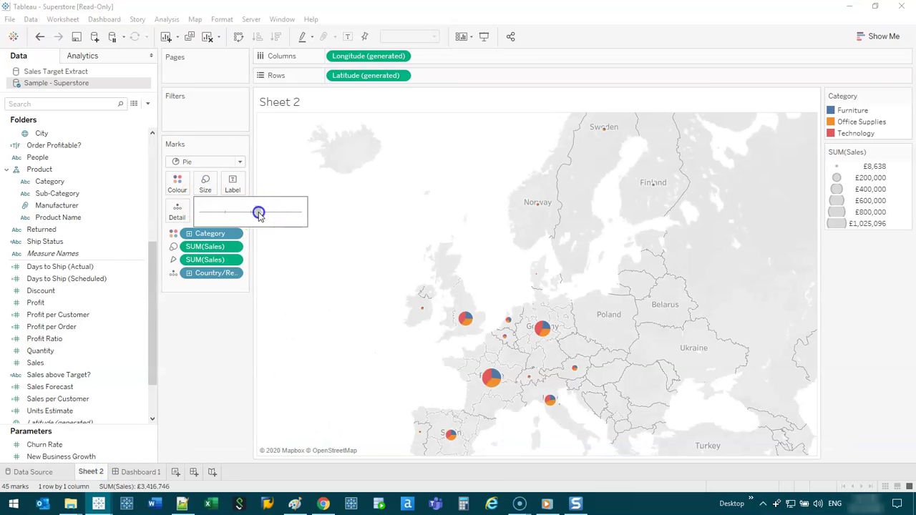
left_click(116, 472)
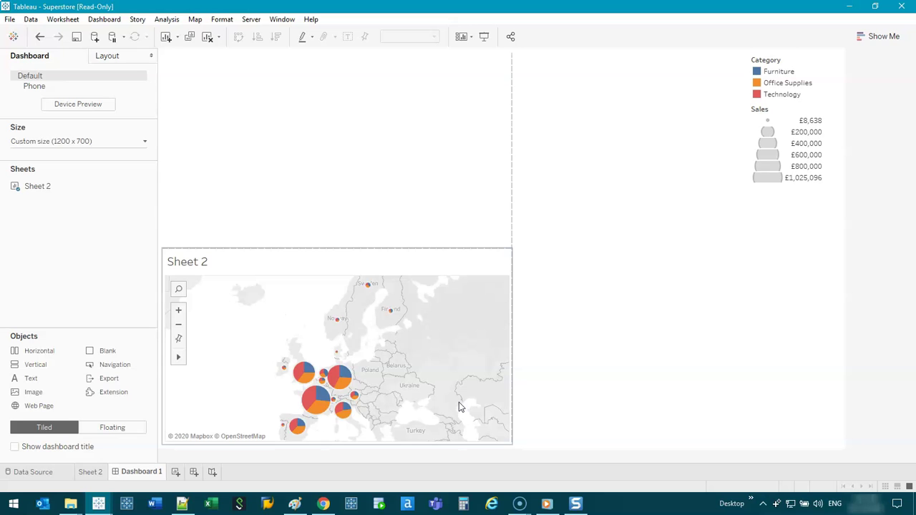
- Delete the accidentally created Dashboard 2
left_click(176, 472)
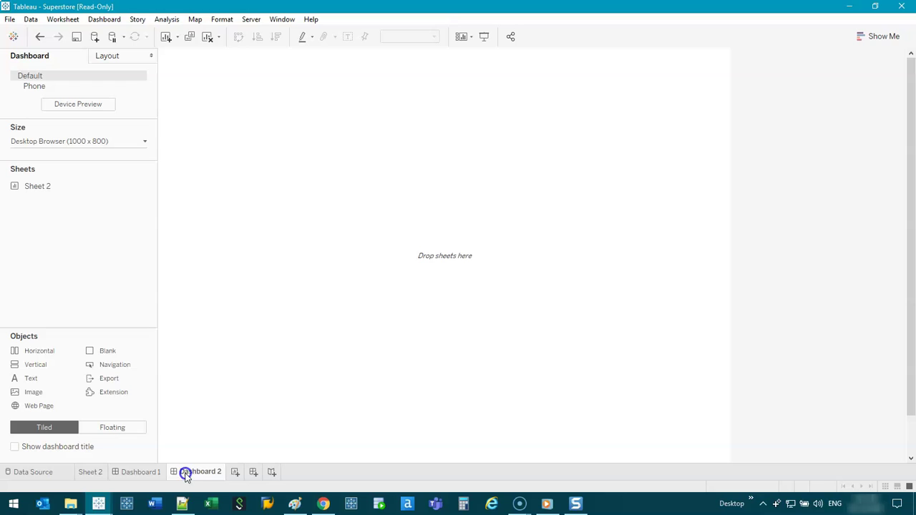
right_click(179, 473)
left_click(240, 345)
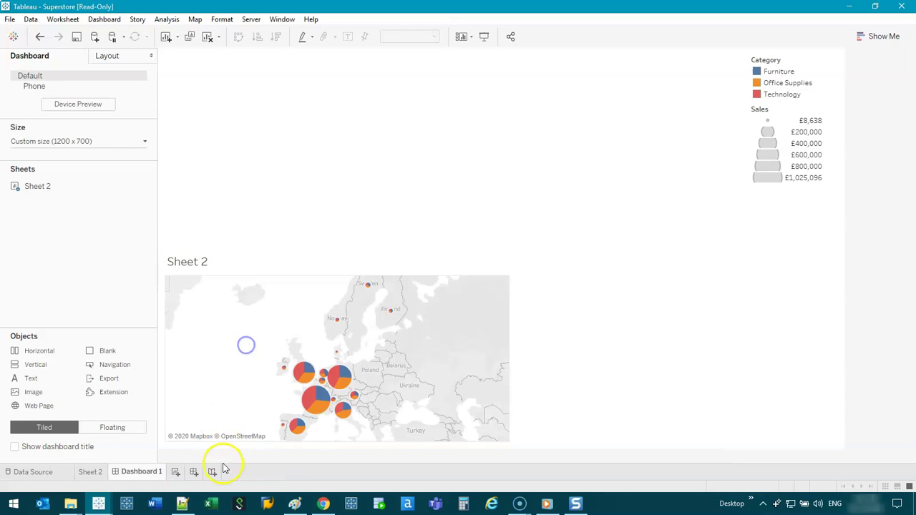
- Create Sheet 3 and map Region as three dots across Europe
left_click(178, 473)
scroll(99, 219, "up", 5)
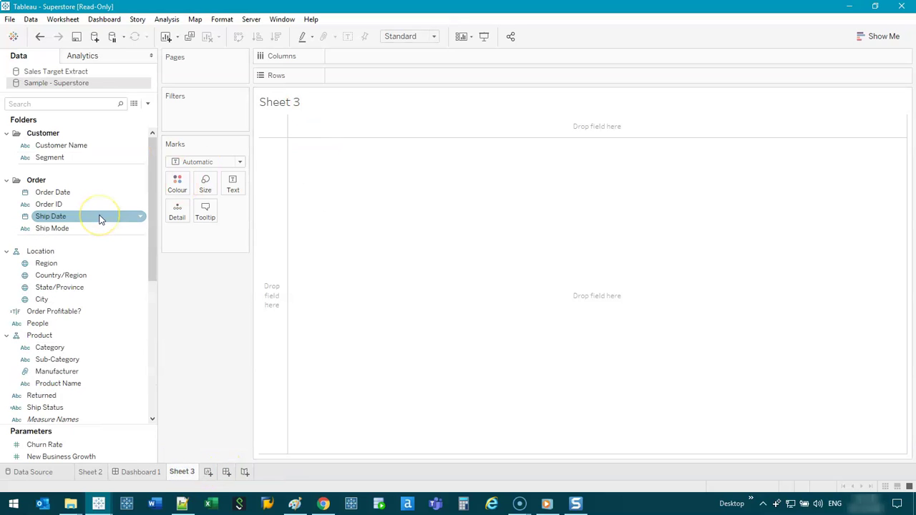
left_click_drag(129, 157, 180, 293)
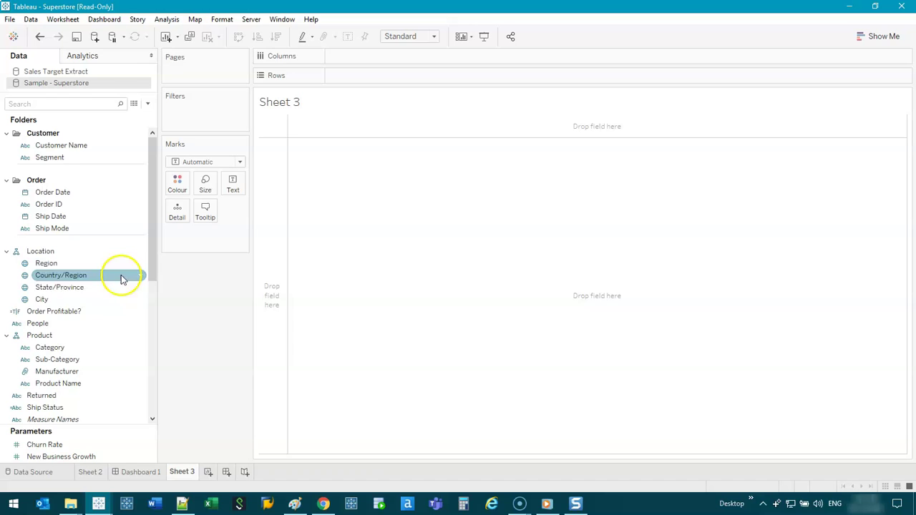
left_click(61, 299)
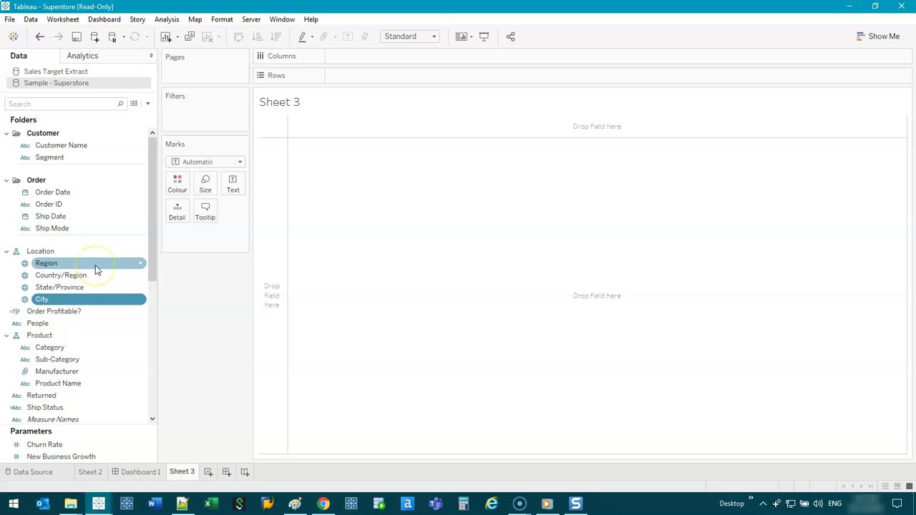
double_click(72, 265)
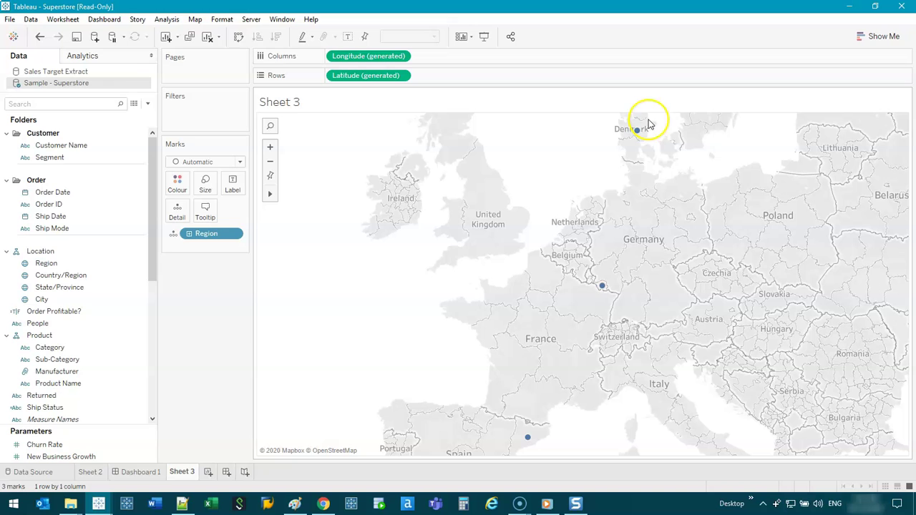
- Make the Region marks filled Map areas coloured Central blue, North orange, South red
left_click(211, 163)
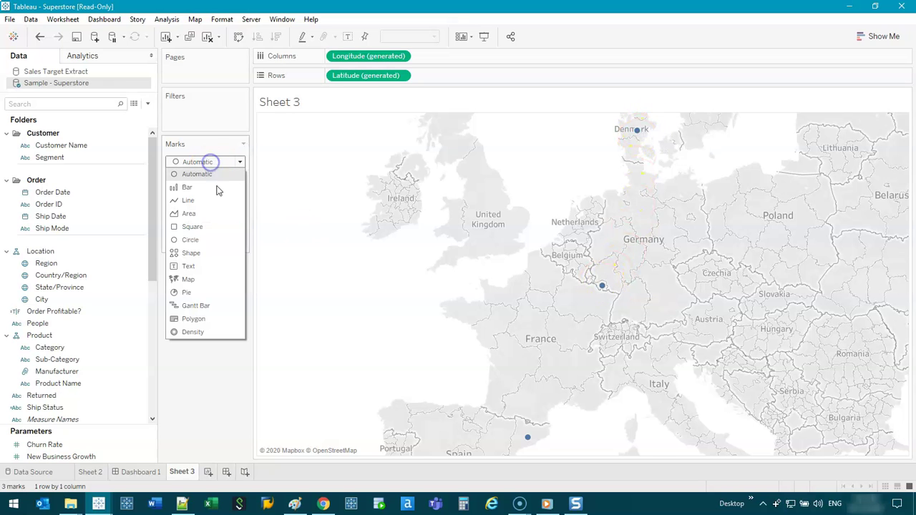
left_click(219, 276)
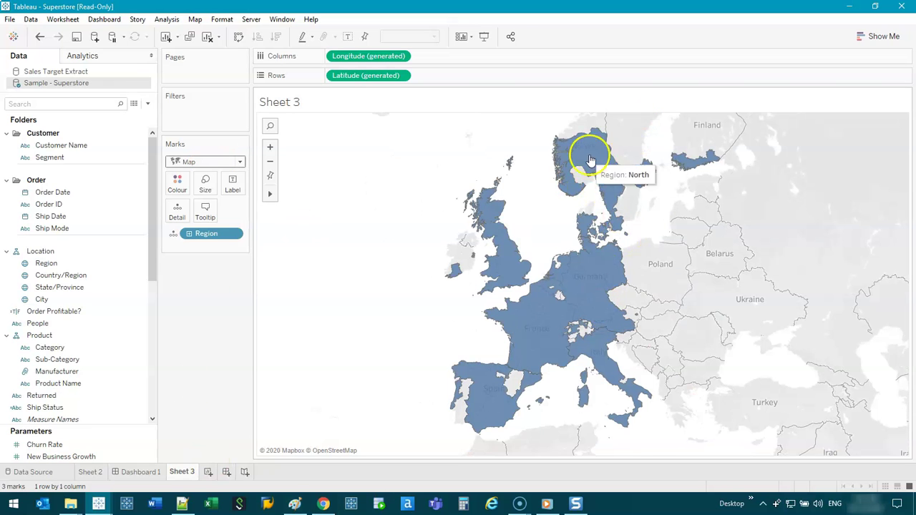
left_click(201, 242)
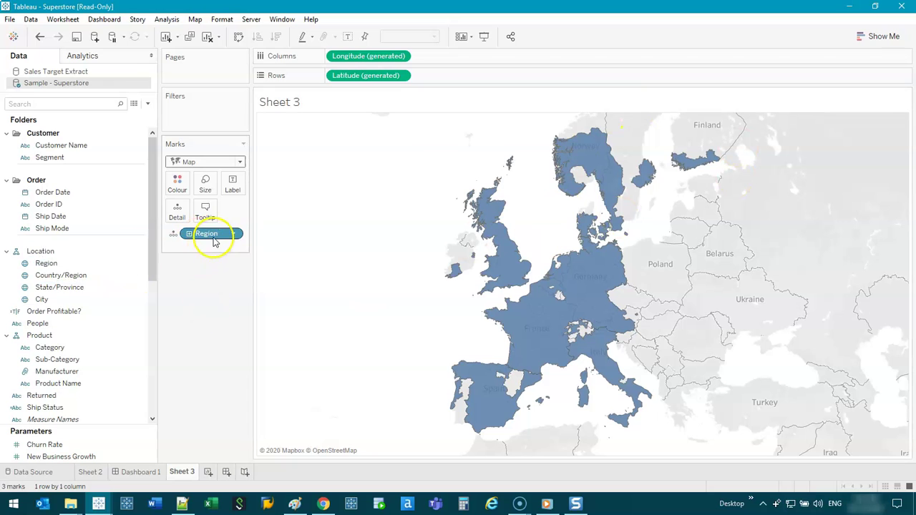
left_click_drag(211, 234, 176, 188)
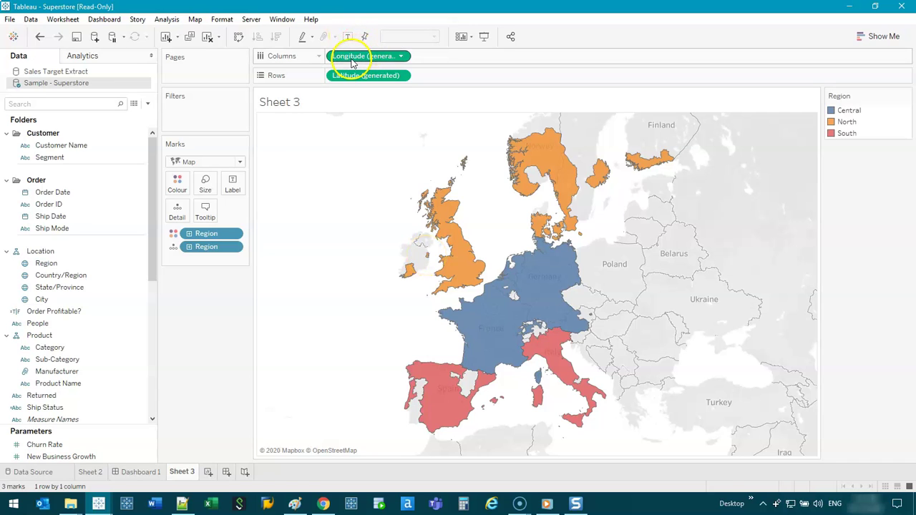
- Duplicate Longitude as a second map layer showing uncoloured Automatic-type Region dots
left_click_drag(352, 64, 436, 61)
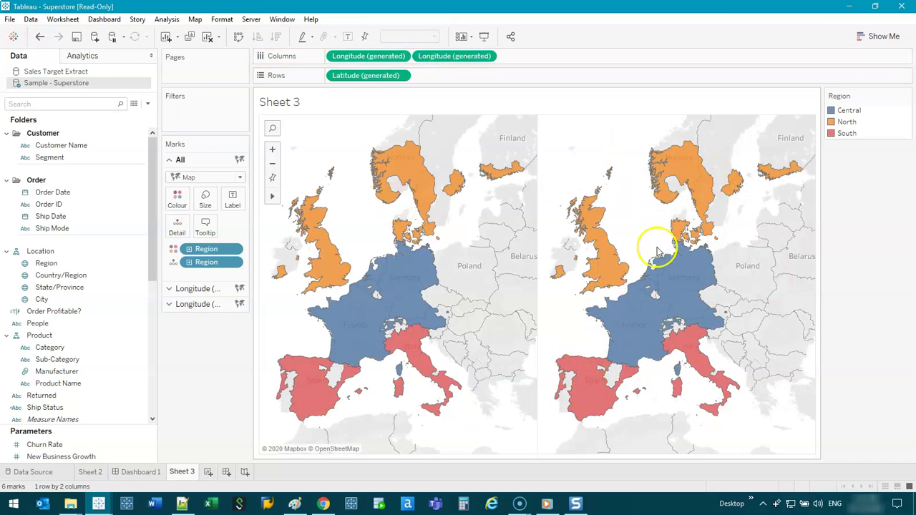
left_click(454, 57)
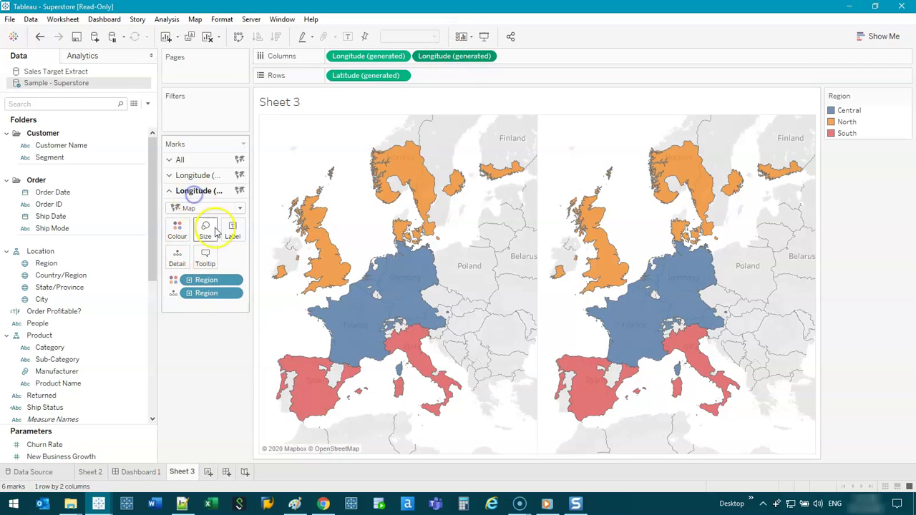
left_click_drag(206, 280, 199, 352)
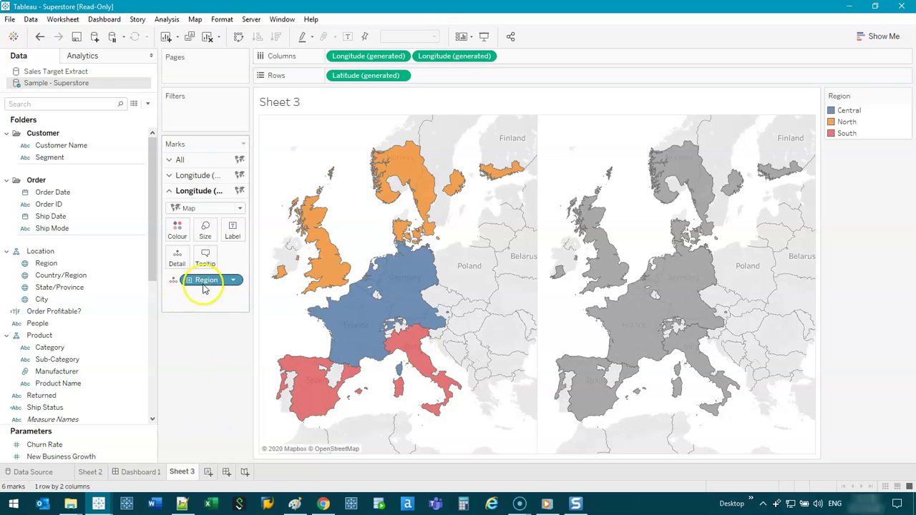
left_click(199, 209)
left_click(197, 222)
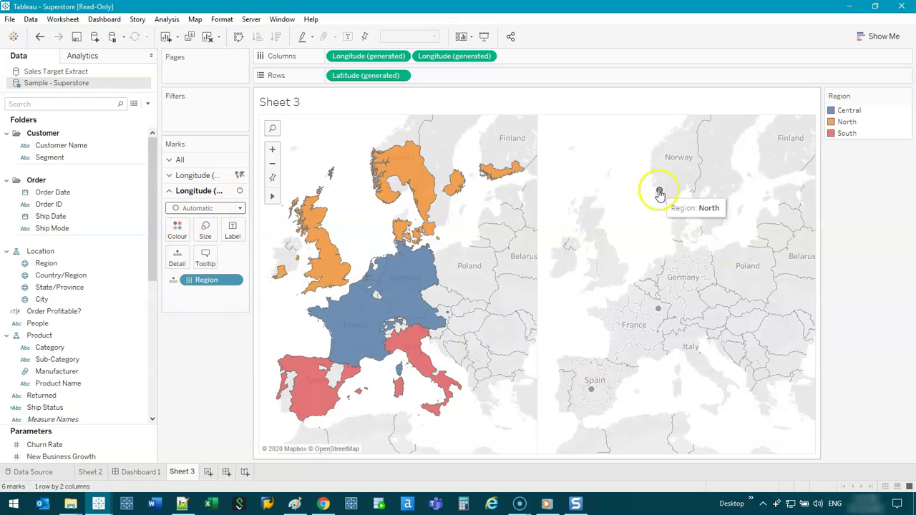
- Drill the right-hand map's Region dots down through Country/Region to State/Province level
left_click(47, 264)
left_click_drag(54, 271, 189, 284)
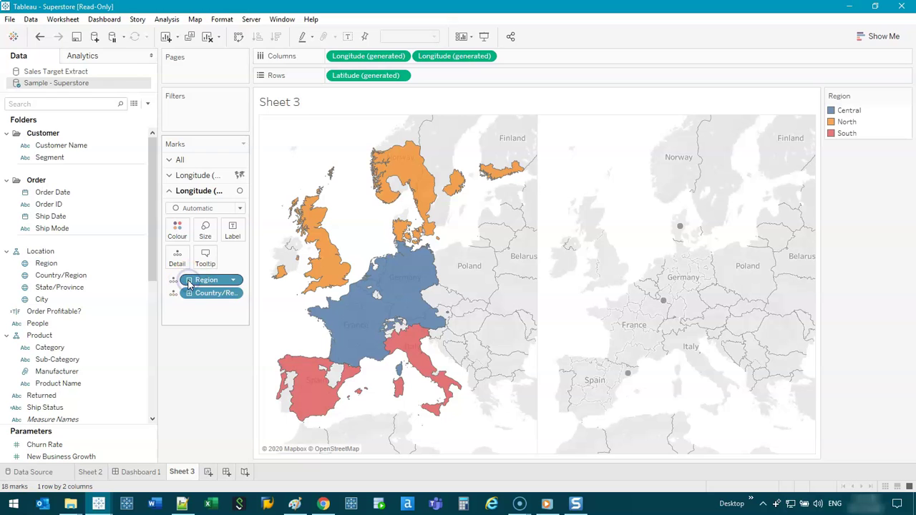
left_click(190, 293)
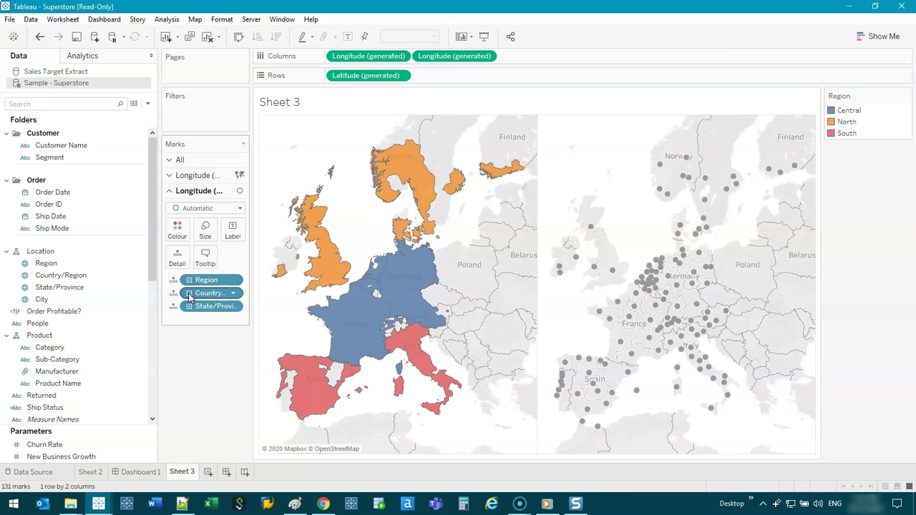
left_click(192, 313)
left_click(189, 307)
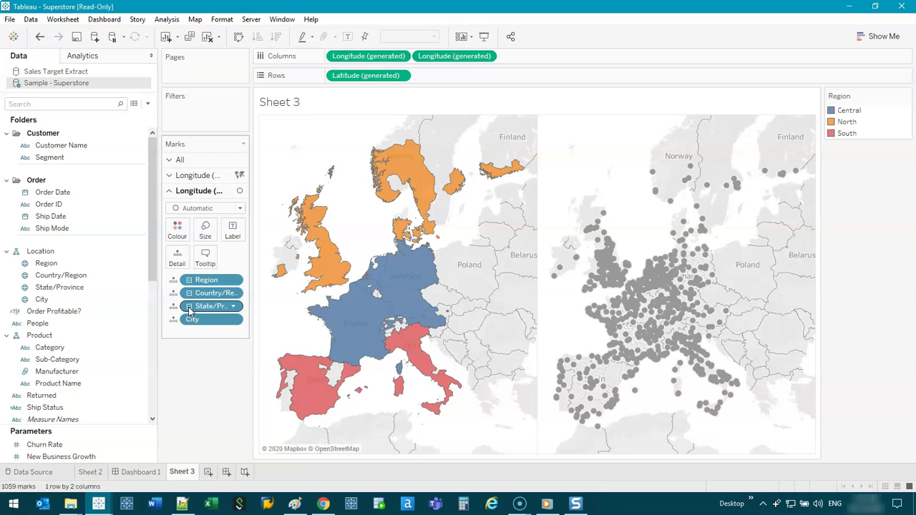
left_click(190, 308)
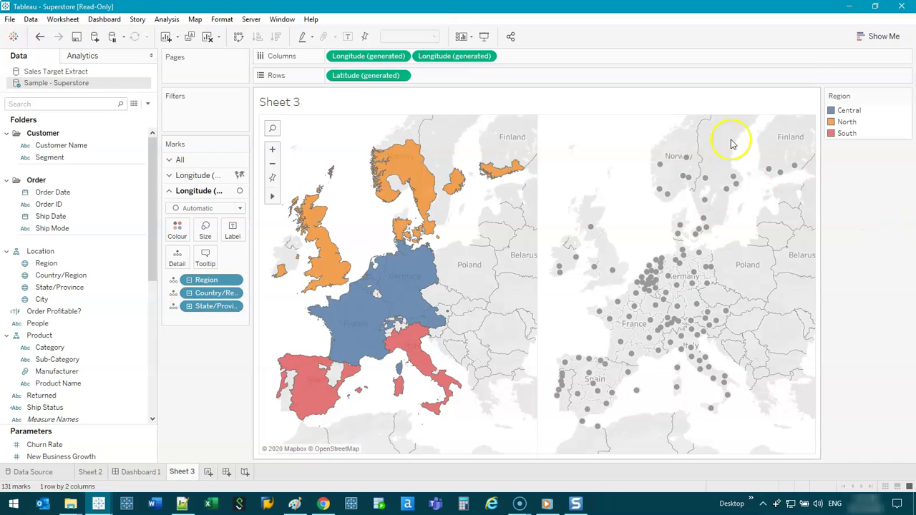
- Size the state dots by SUM(Quantity) and enlarge them with the Size slider
left_click(79, 372)
scroll(79, 300, "down", 3)
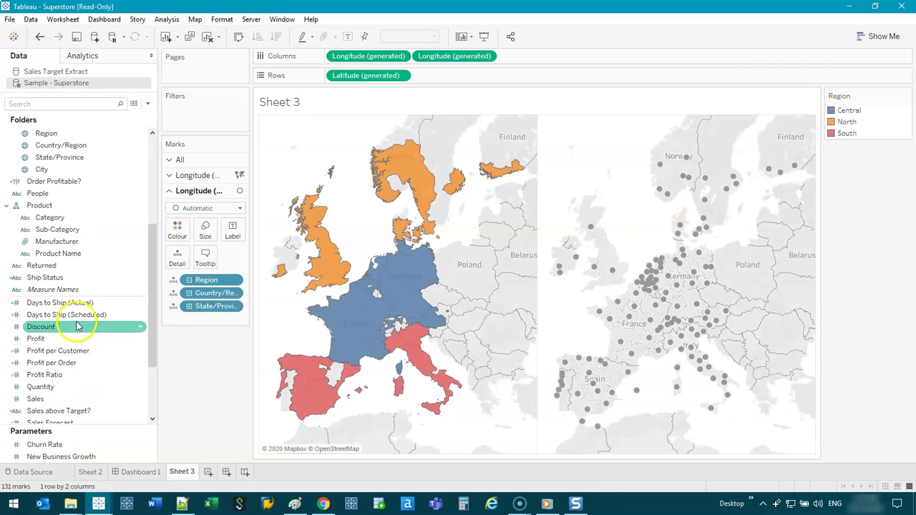
left_click_drag(62, 386, 205, 238)
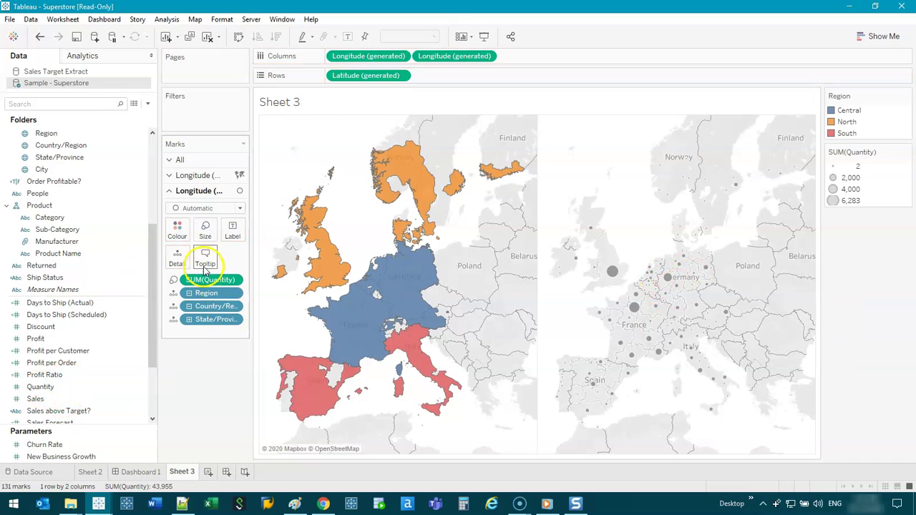
left_click(205, 231)
left_click_drag(247, 260, 241, 260)
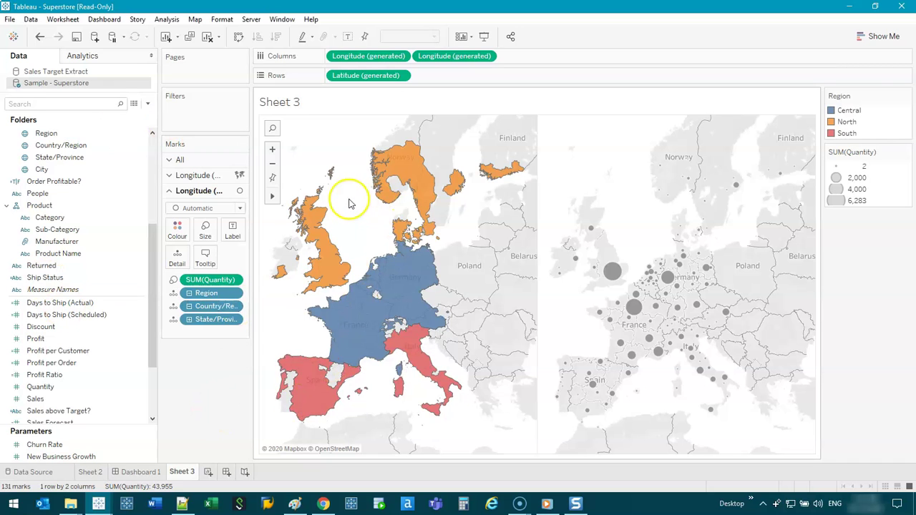
- Make the second Longitude (generated) field a Dual Axis, overlaying quantity dots on the region map
right_click(441, 57)
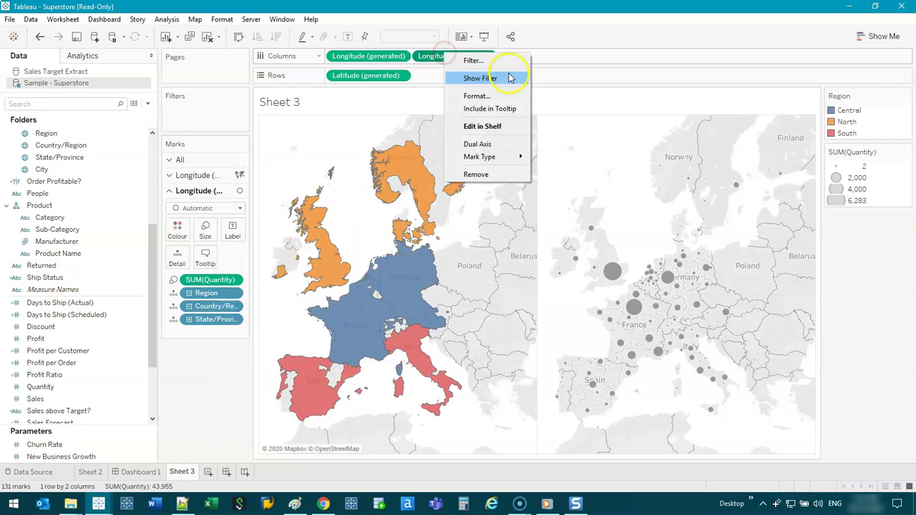
left_click(381, 56)
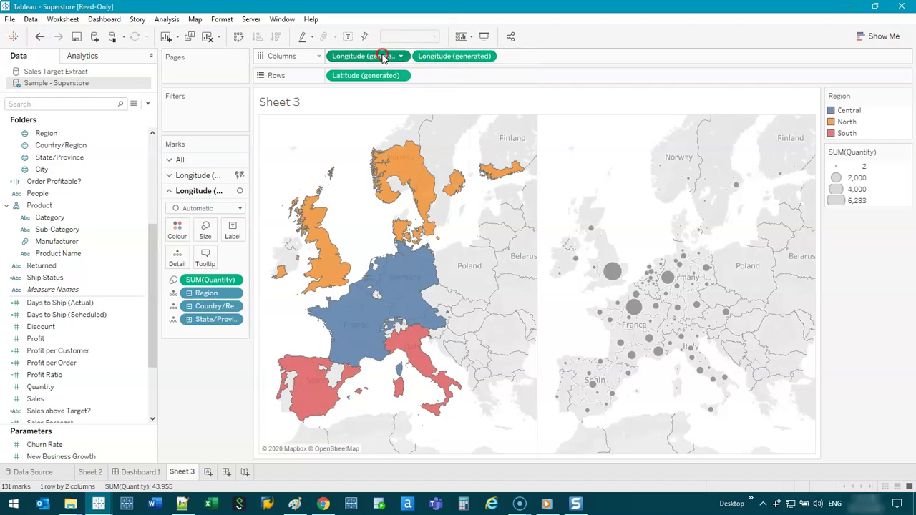
right_click(383, 57)
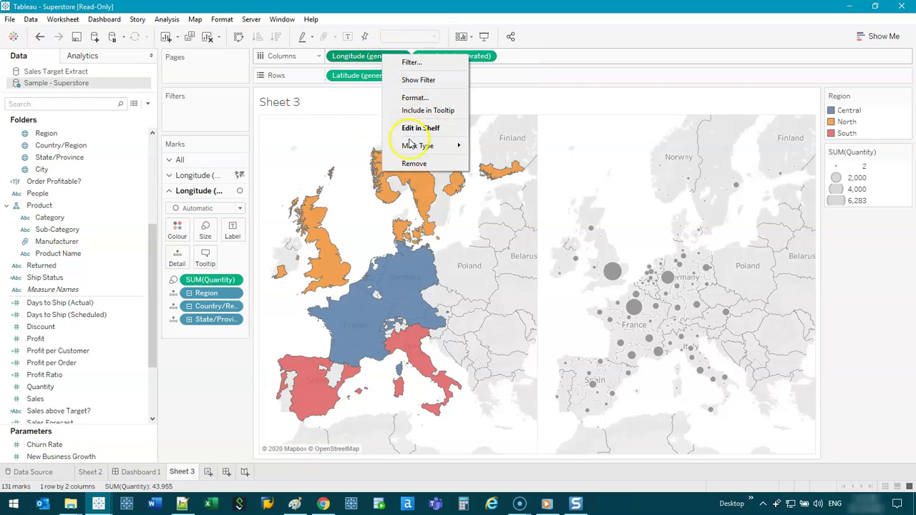
left_click(376, 57)
left_click(456, 57)
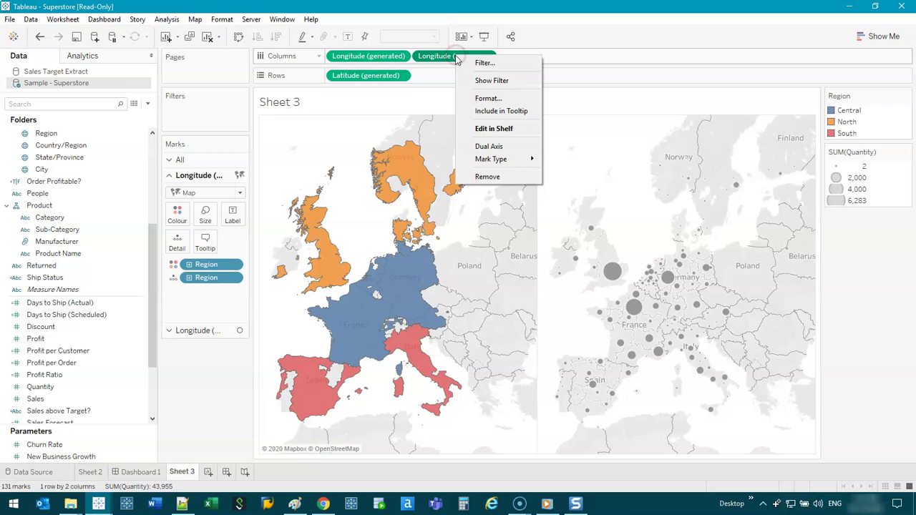
left_click(493, 145)
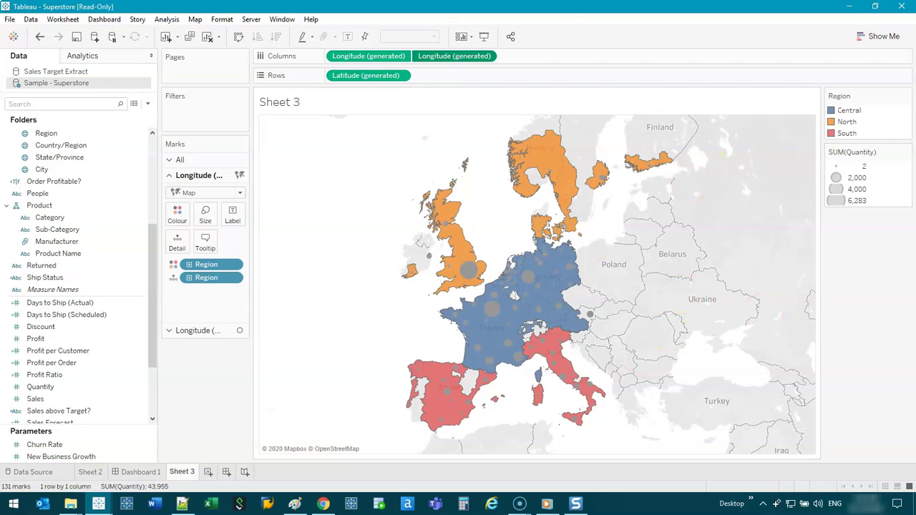
- In Map Layers, show coastlines and set the background washout to about 68%
left_click(196, 20)
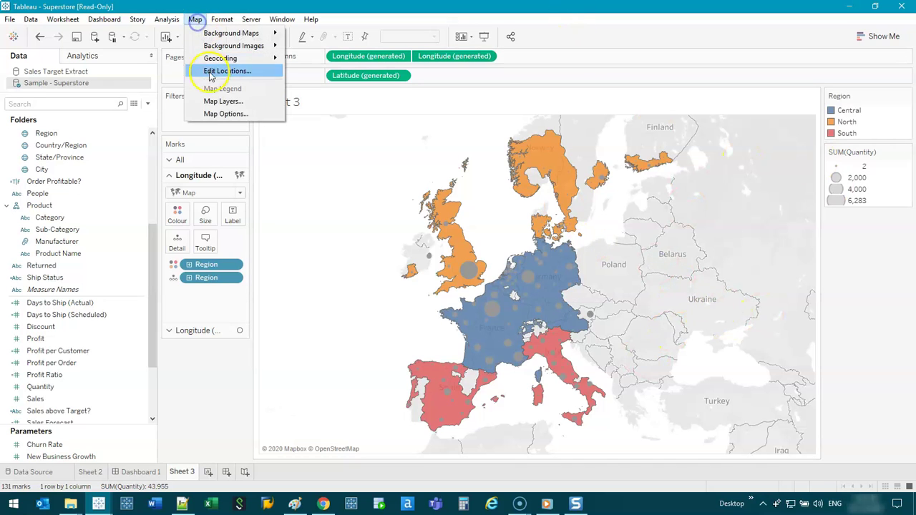
left_click(216, 98)
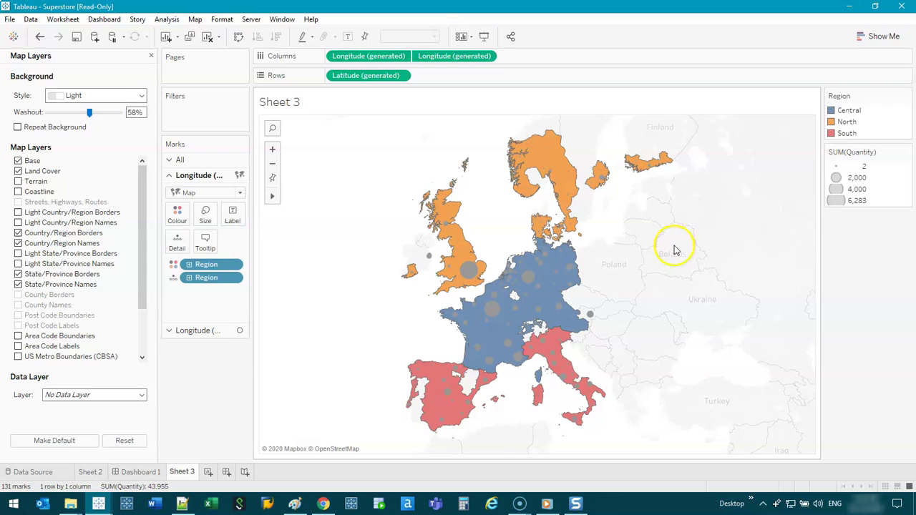
left_click(18, 192)
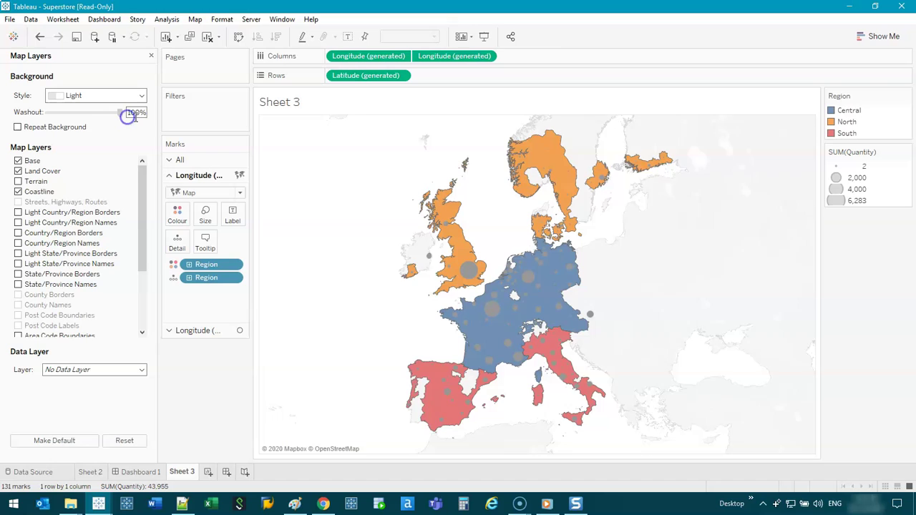
left_click(129, 116)
left_click(108, 118)
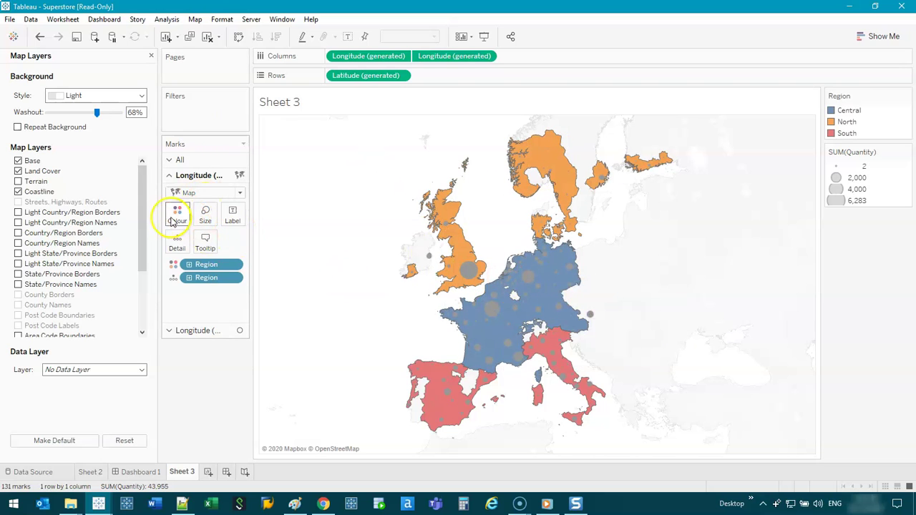
- Fade the region fills to 27% opacity and colour the quantity dots dark grey
left_click(175, 215)
left_click_drag(219, 277, 197, 279)
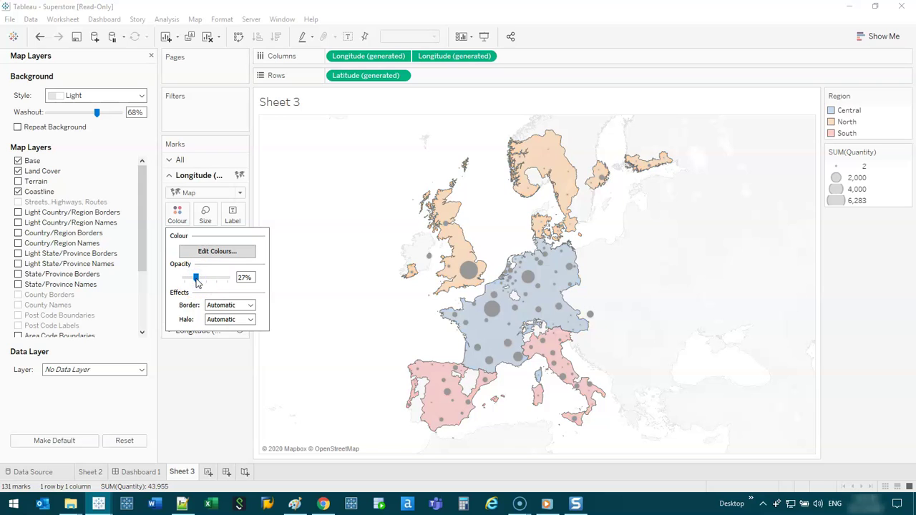
left_click(200, 410)
left_click(204, 331)
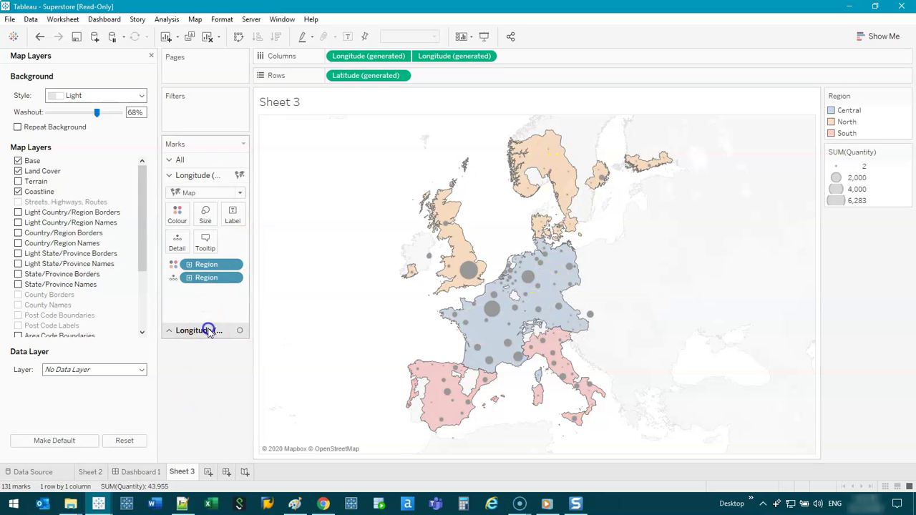
left_click(179, 230)
left_click(187, 308)
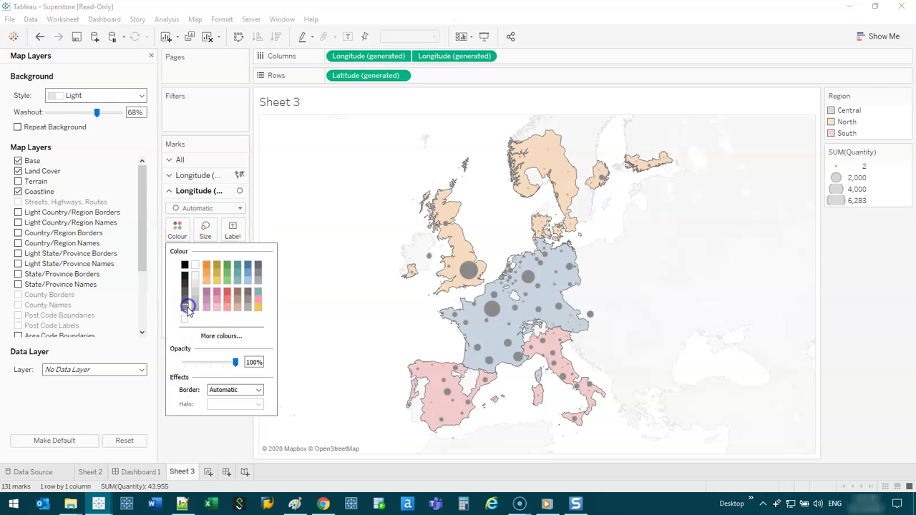
left_click(185, 294)
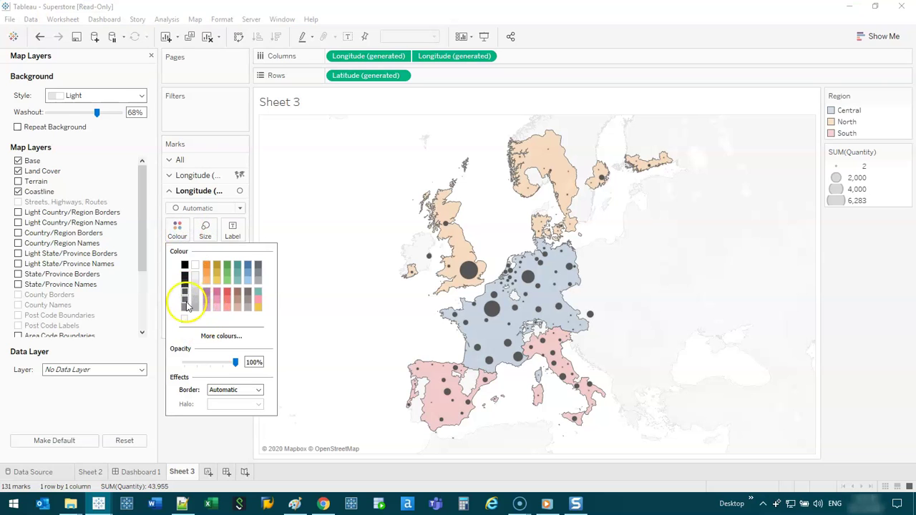
left_click(187, 306)
left_click(704, 260)
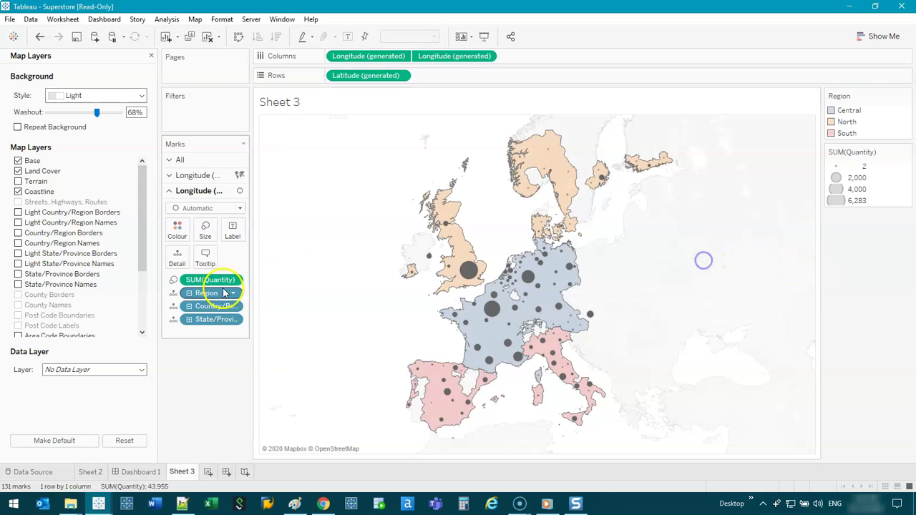
- Label the map with State/Province names and close the Map Layers pane
left_click_drag(212, 319, 233, 229)
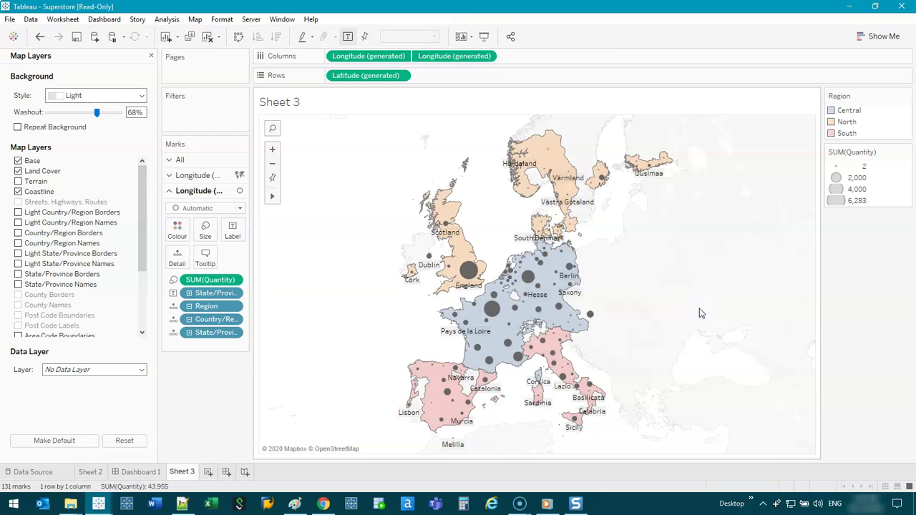
left_click(511, 379)
left_click(756, 278)
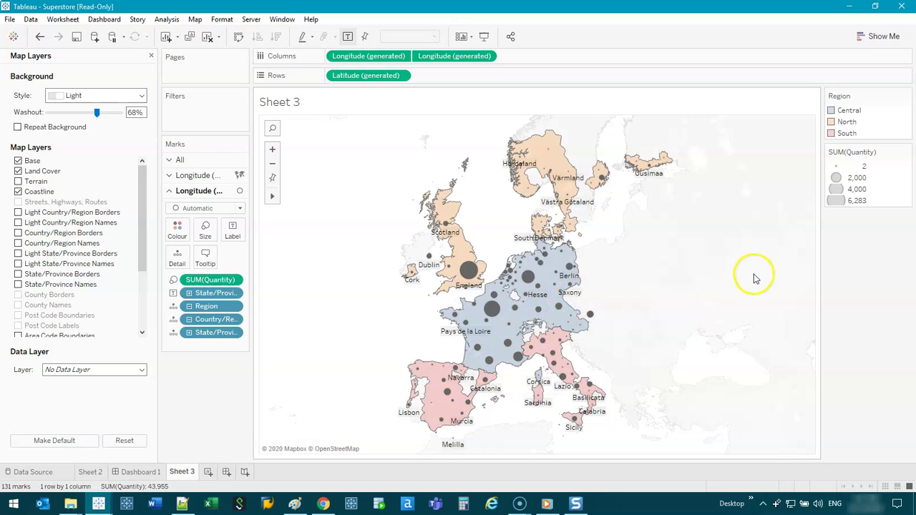
left_click(150, 56)
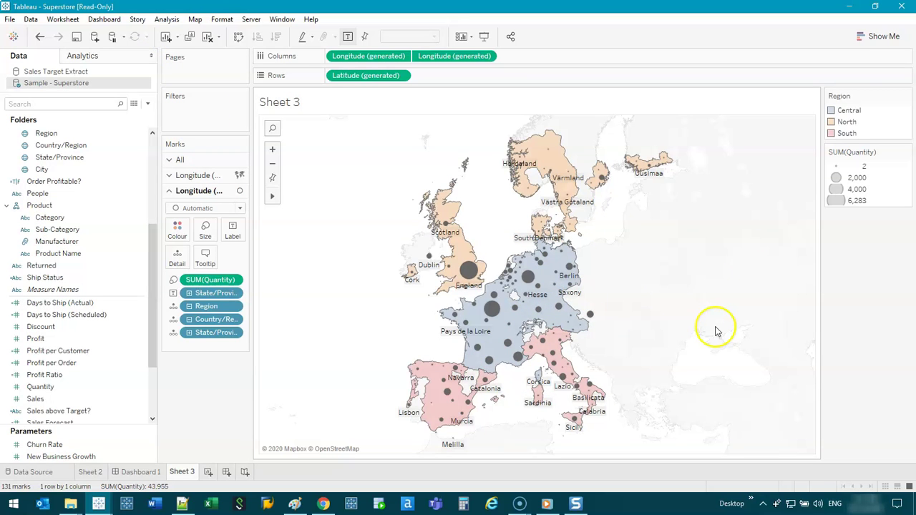